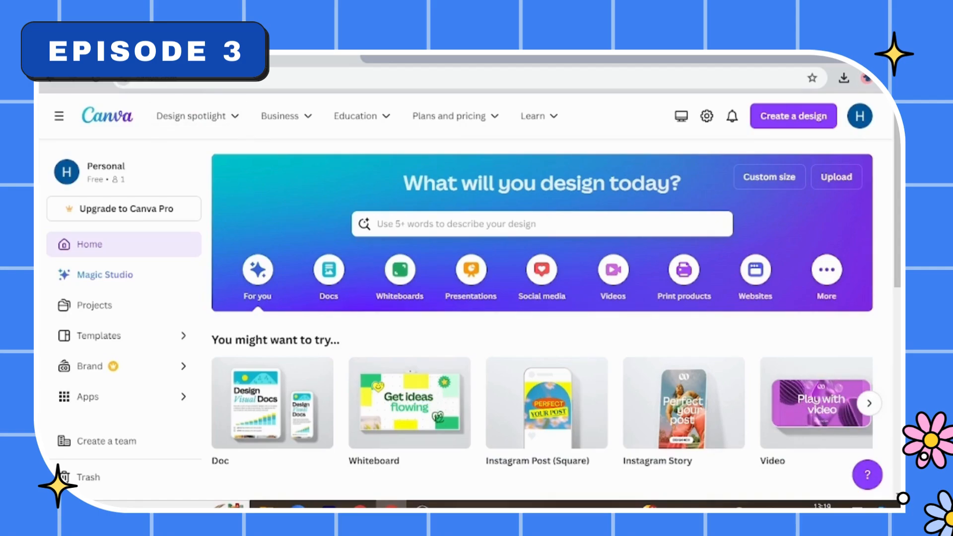
- Search the templates for "invitation" and open the Invitation (Portrait) category
{"action": "left_click", "coordinate": [492, 224]}
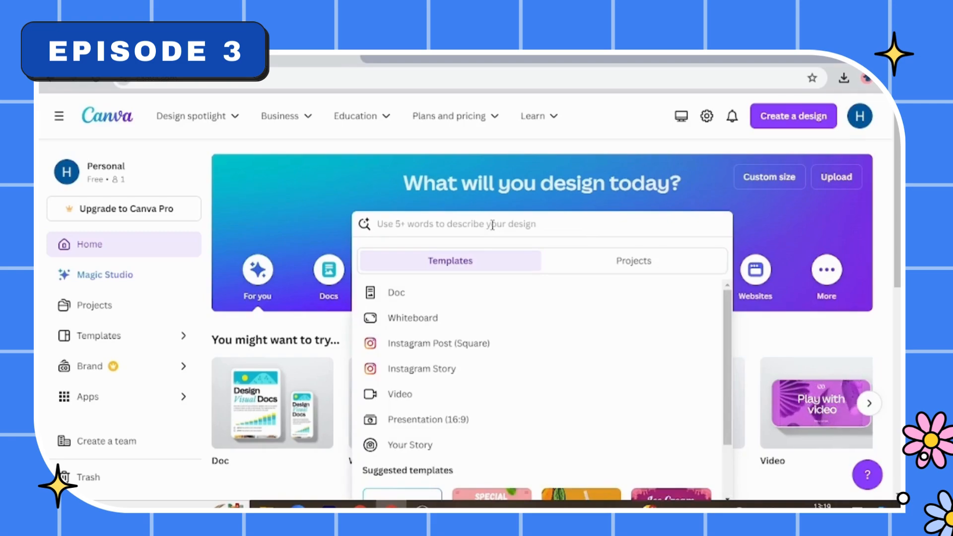
{"action": "type", "text": "in"}
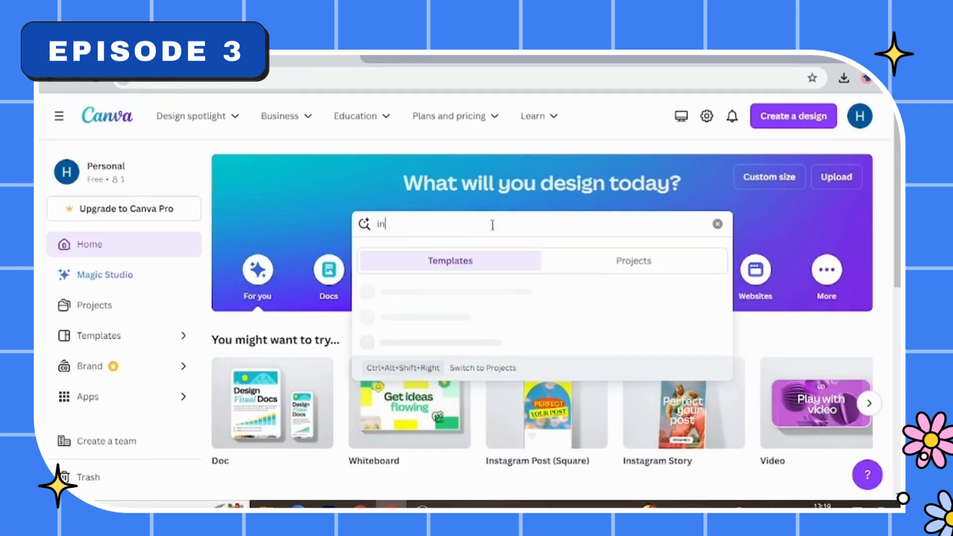
{"action": "type", "text": "vitat"}
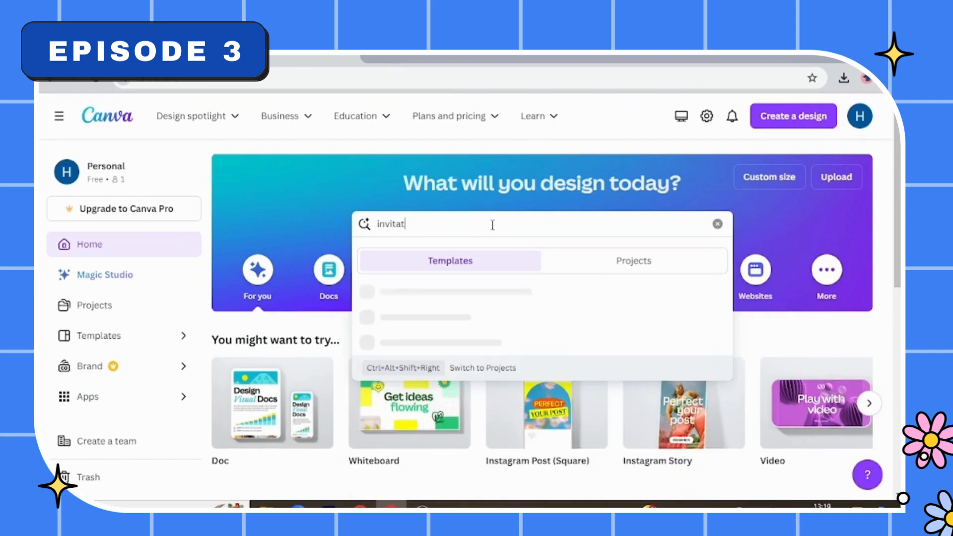
{"action": "type", "text": "ion"}
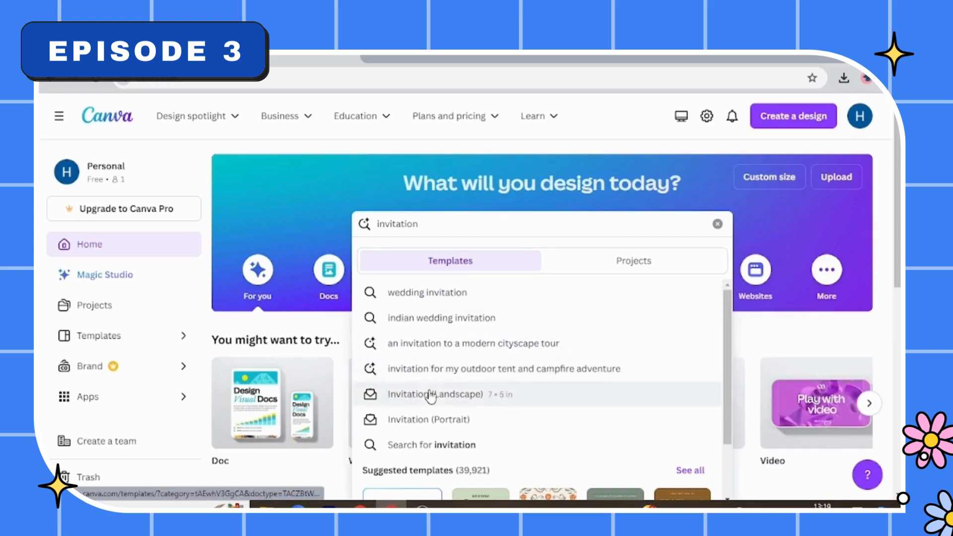
{"action": "left_click", "coordinate": [435, 420]}
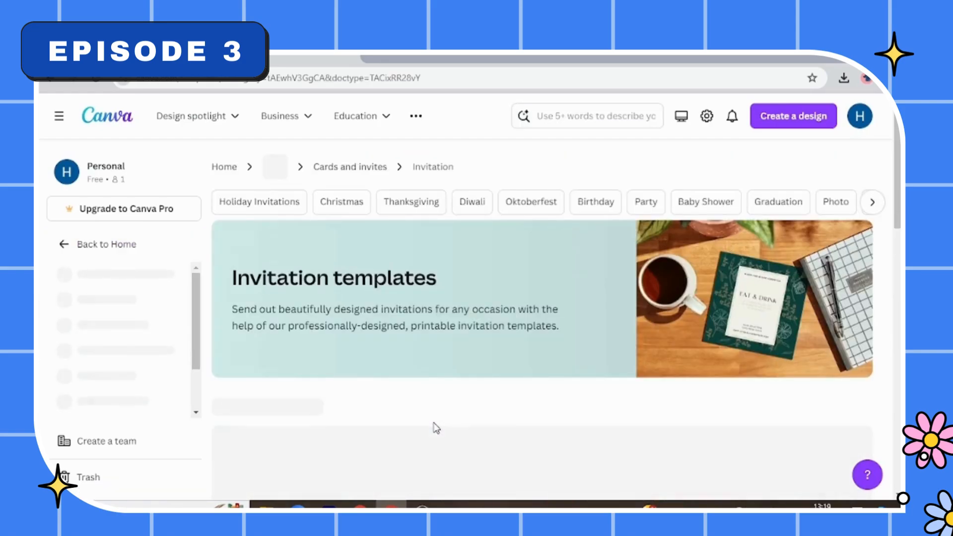
- Browse the portrait invitation templates to examine the available wedding, baby shower and party designs
{"action": "scroll", "coordinate": [436, 428], "scroll_direction": "down", "scroll_amount": 2}
{"action": "scroll", "coordinate": [436, 428], "scroll_direction": "down", "scroll_amount": 6}
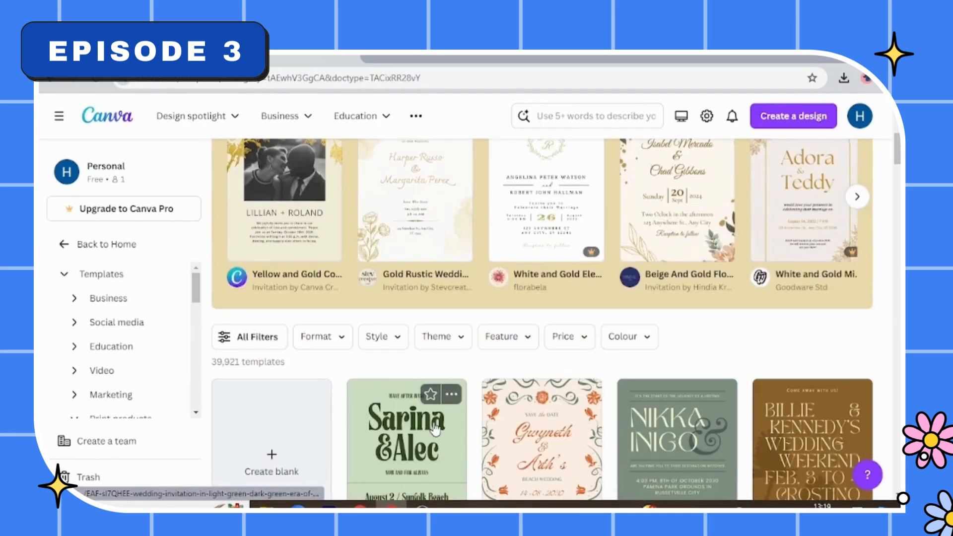
{"action": "scroll", "coordinate": [435, 427], "scroll_direction": "down", "scroll_amount": 6}
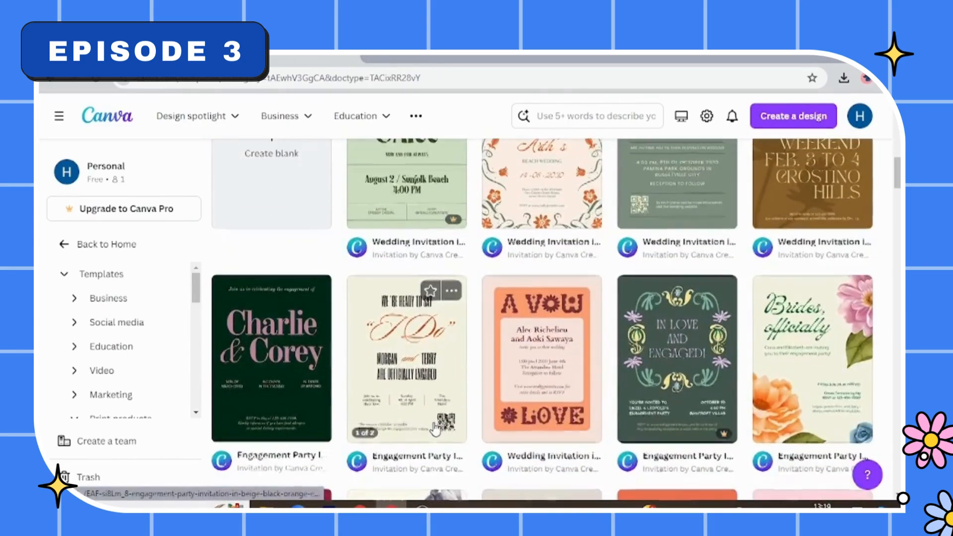
{"action": "scroll", "coordinate": [435, 428], "scroll_direction": "down", "scroll_amount": 5}
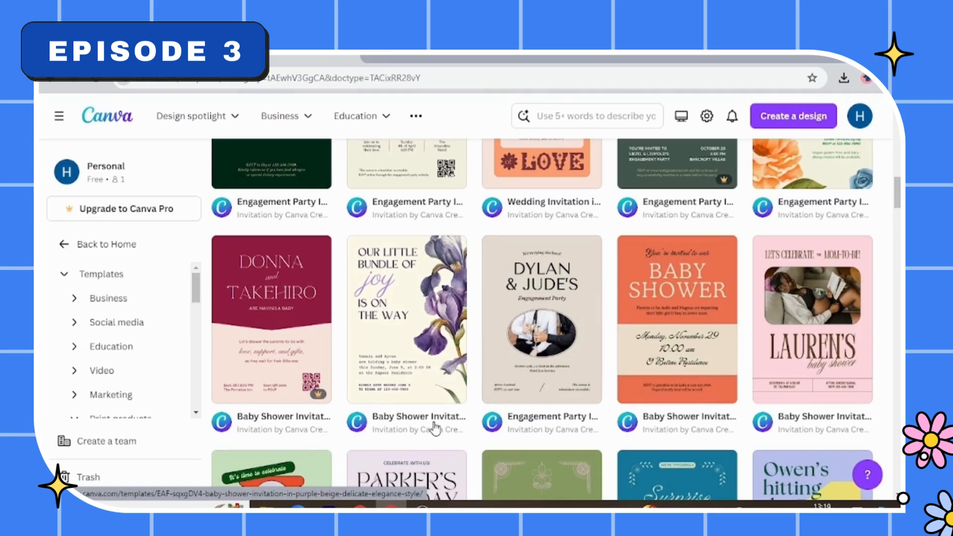
{"action": "scroll", "coordinate": [433, 428], "scroll_direction": "down", "scroll_amount": 8}
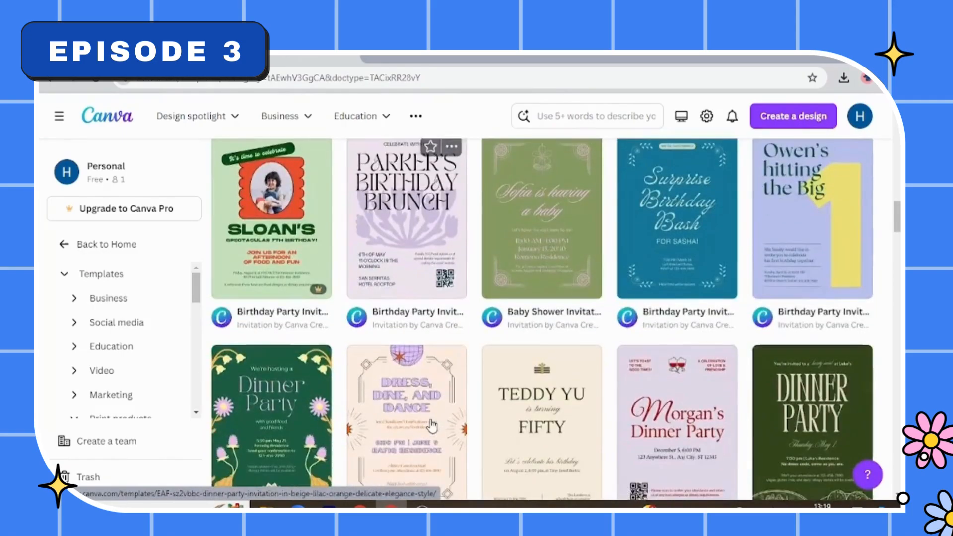
{"action": "scroll", "coordinate": [432, 426], "scroll_direction": "down", "scroll_amount": 8}
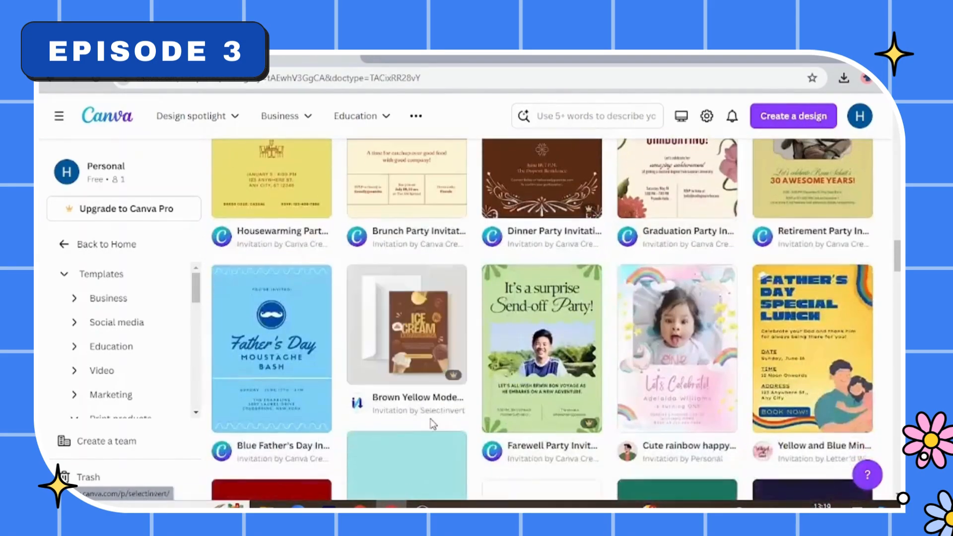
{"action": "scroll", "coordinate": [433, 424], "scroll_direction": "down", "scroll_amount": 5}
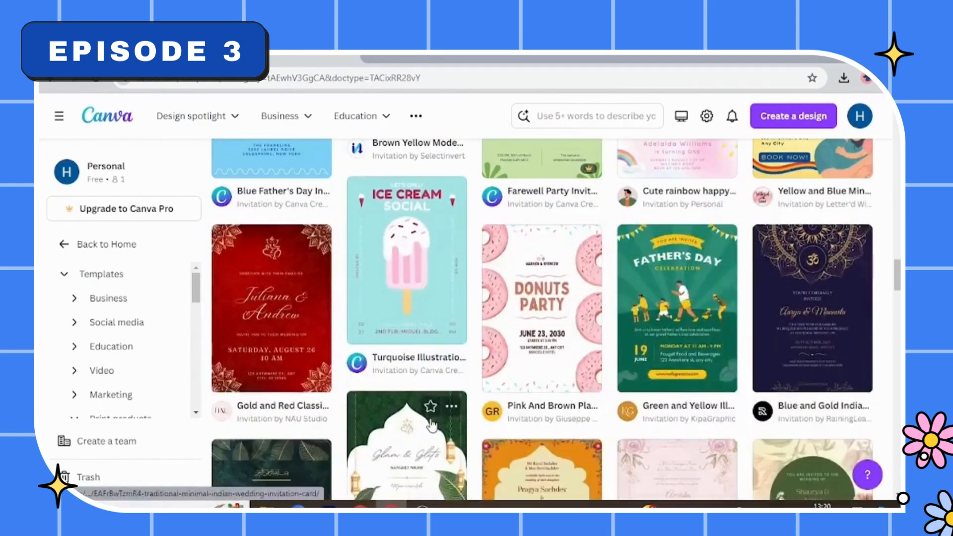
{"action": "scroll", "coordinate": [431, 426], "scroll_direction": "down", "scroll_amount": 6}
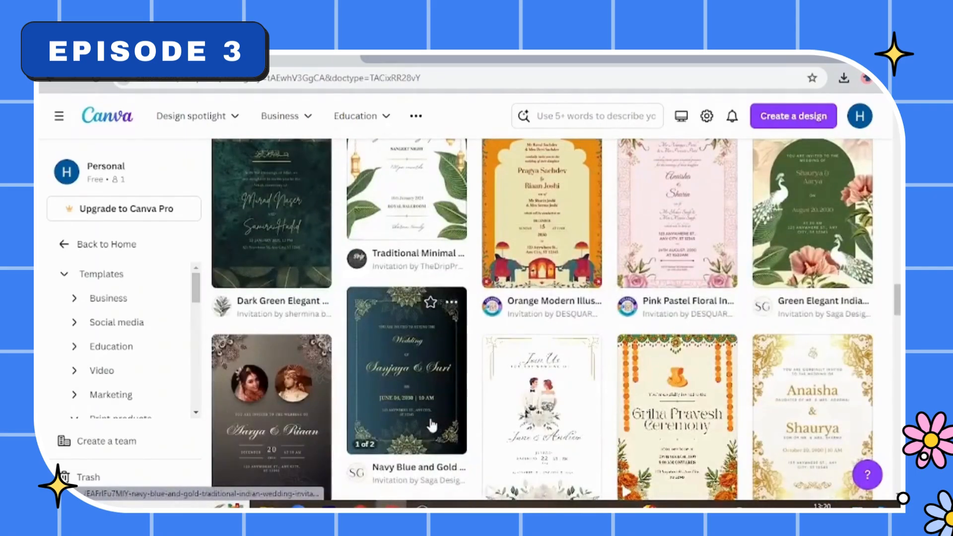
{"action": "scroll", "coordinate": [432, 426], "scroll_direction": "down", "scroll_amount": 8}
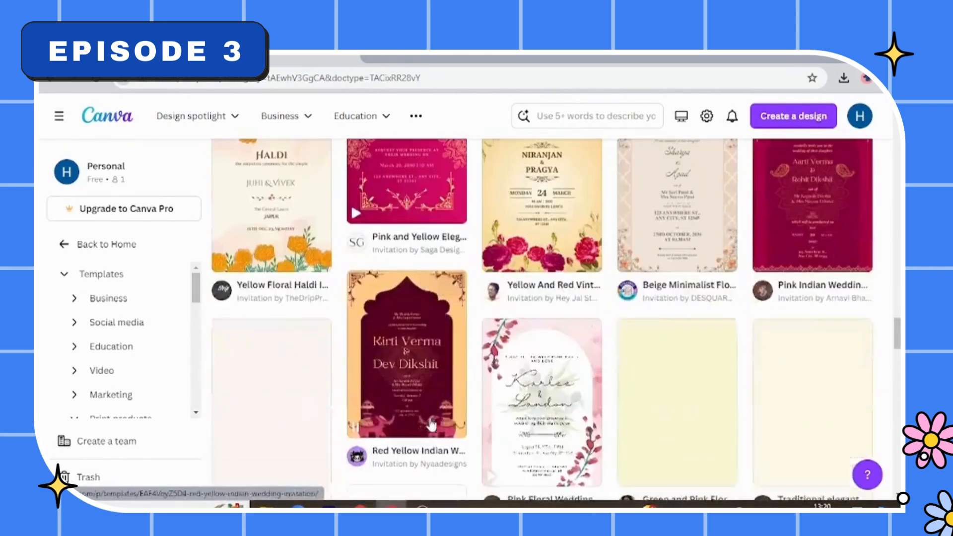
{"action": "scroll", "coordinate": [431, 419], "scroll_direction": "down", "scroll_amount": 10}
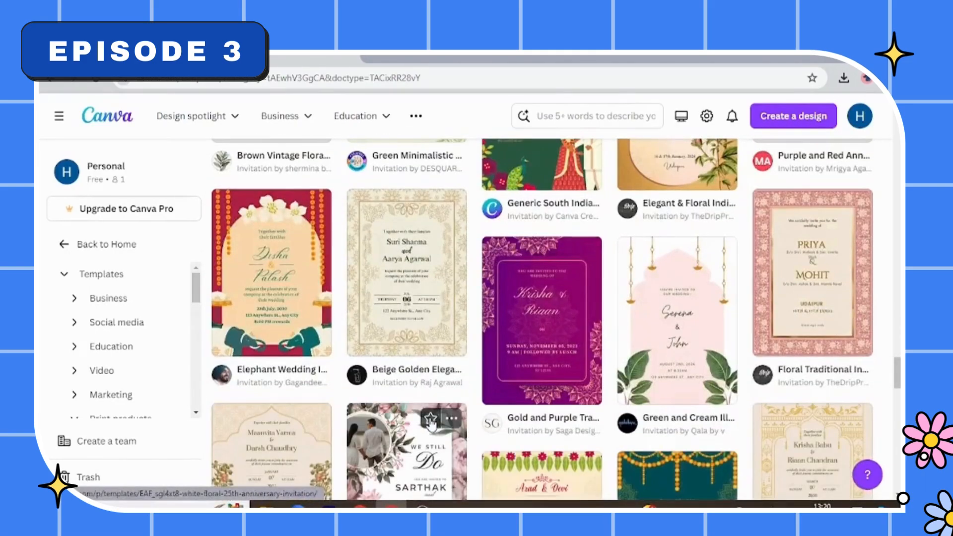
{"action": "scroll", "coordinate": [431, 425], "scroll_direction": "down", "scroll_amount": 6}
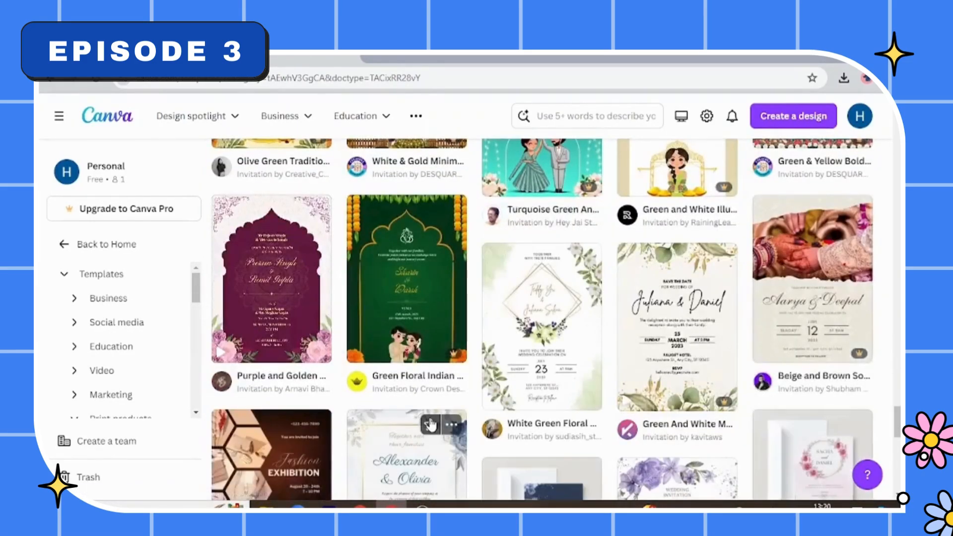
{"action": "scroll", "coordinate": [430, 424], "scroll_direction": "down", "scroll_amount": 10}
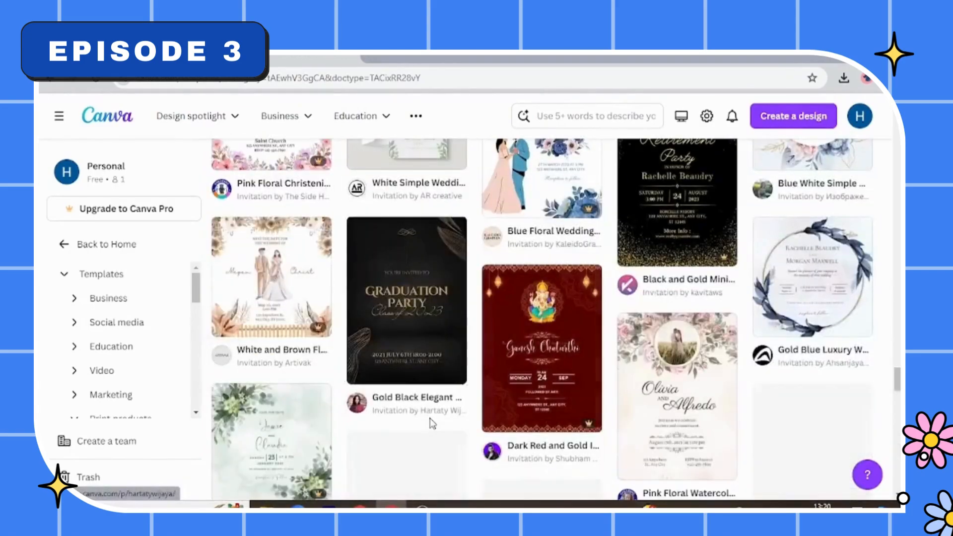
{"action": "scroll", "coordinate": [431, 422], "scroll_direction": "down", "scroll_amount": 10}
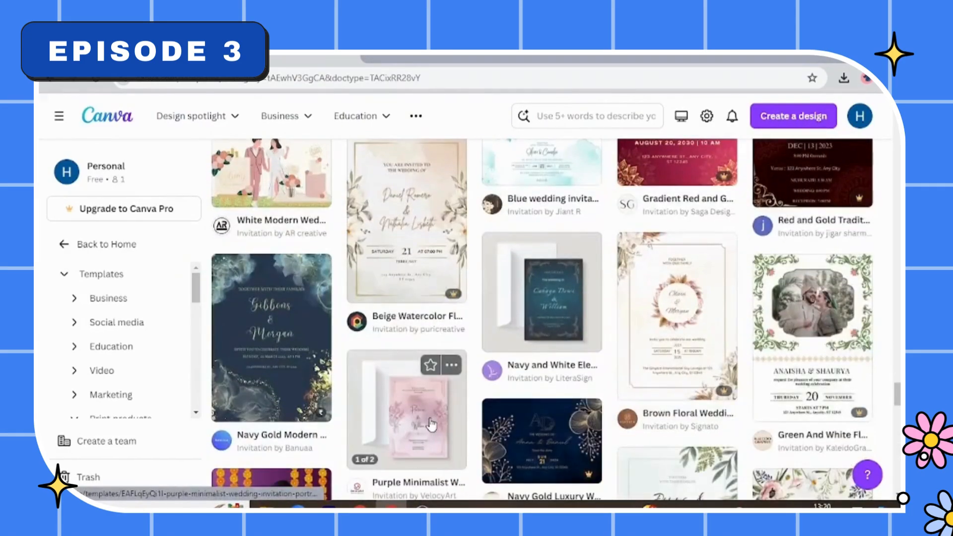
{"action": "scroll", "coordinate": [431, 424], "scroll_direction": "down", "scroll_amount": 10}
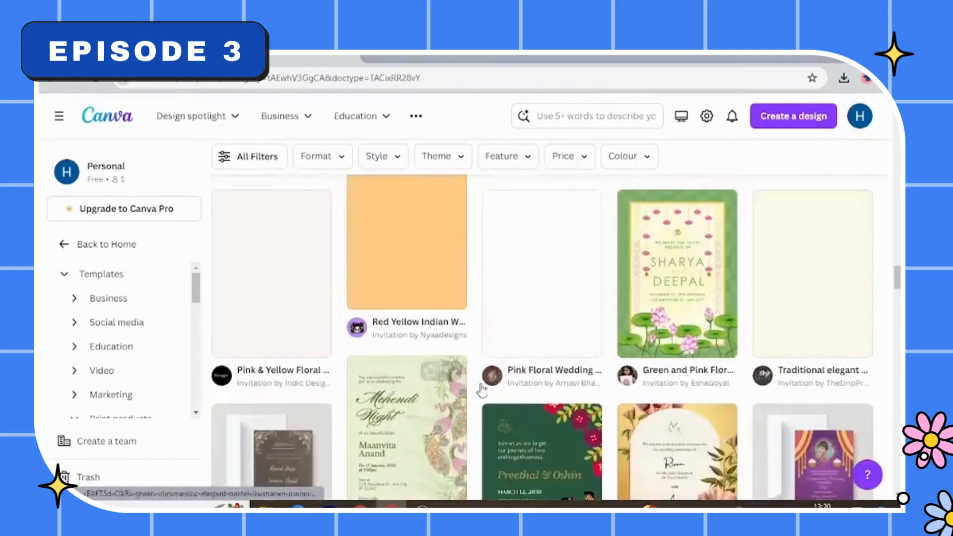
- Search the templates for "birthday invitation"
{"action": "left_click", "coordinate": [571, 115]}
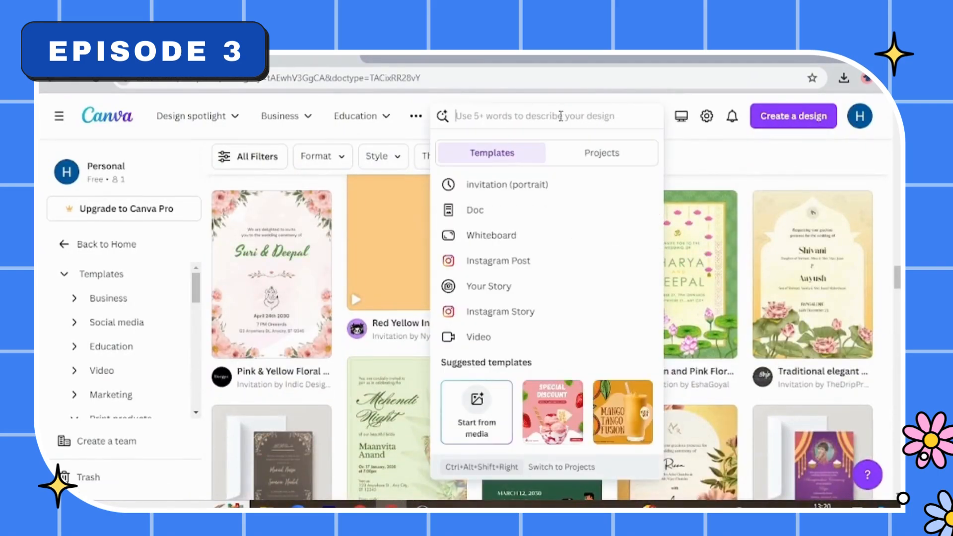
{"action": "type", "text": "bir"}
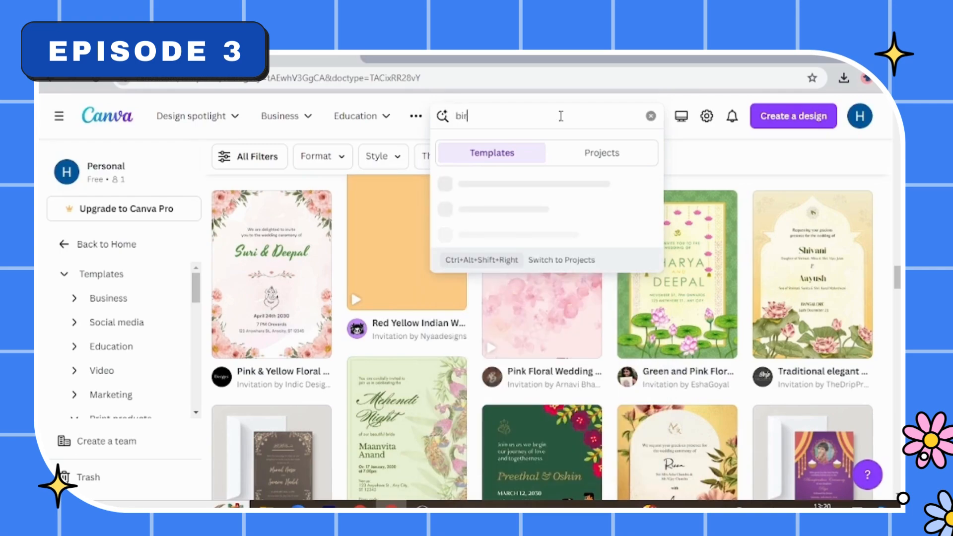
{"action": "type", "text": "thday in"}
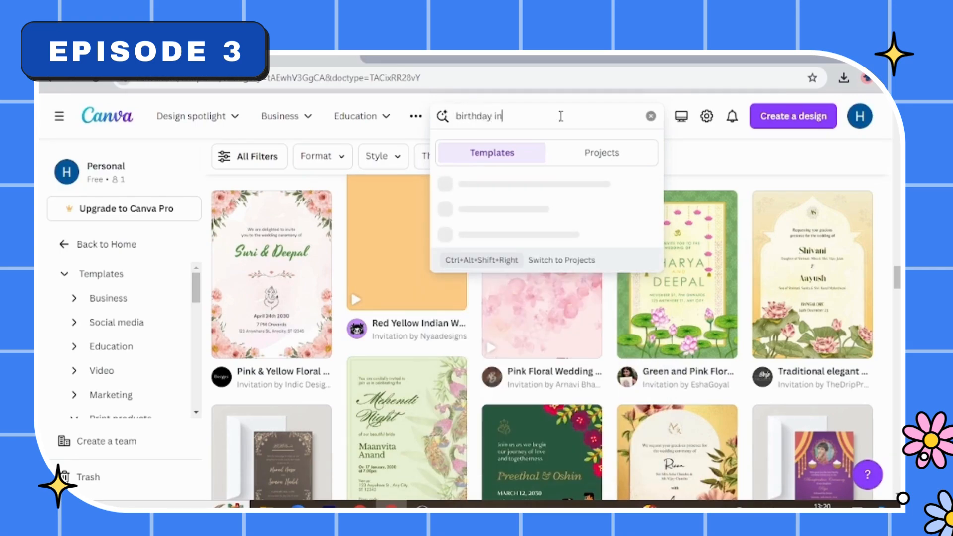
{"action": "type", "text": "vitation"}
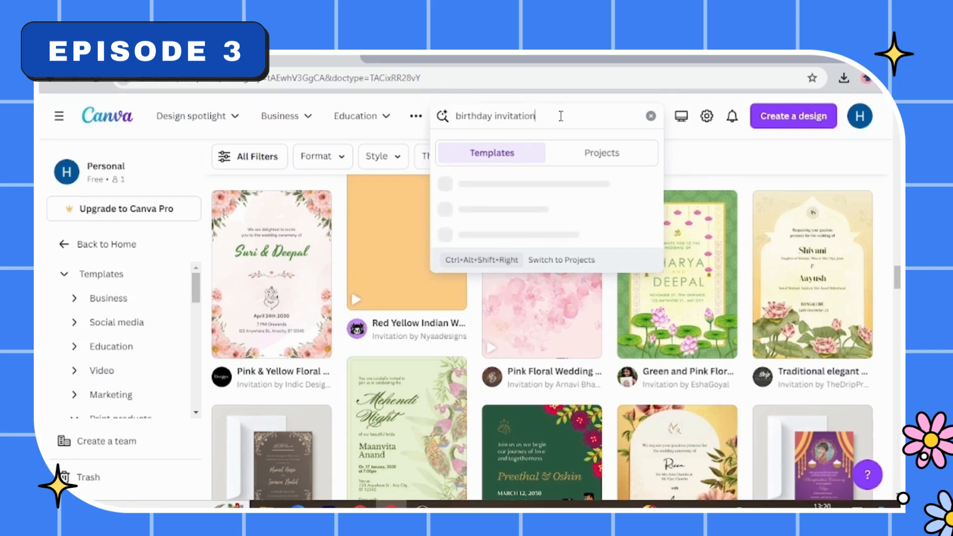
{"action": "key", "text": "Return"}
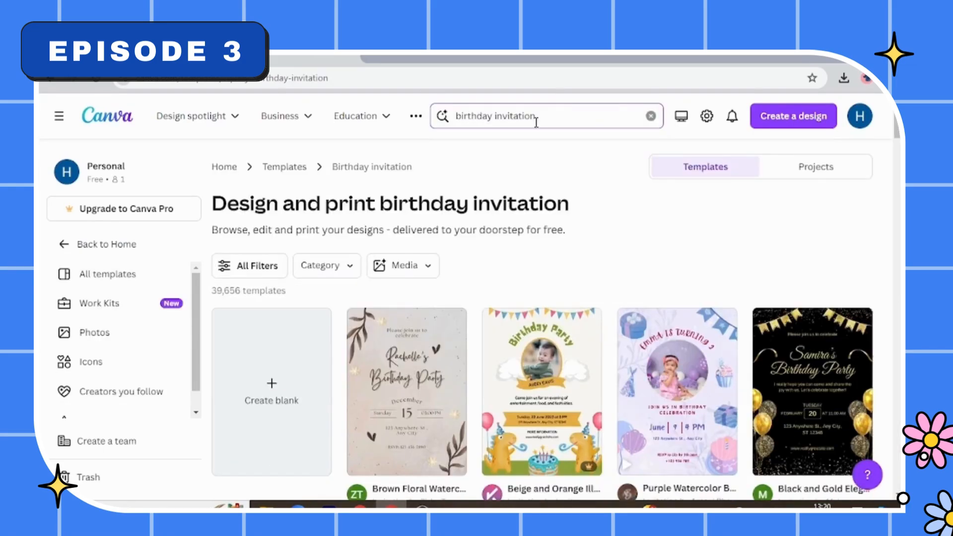
- Pick the Pink Cute Watercolor Birthday Invitation template from the birthday designs and open it for customising
{"action": "scroll", "coordinate": [720, 331], "scroll_direction": "down", "scroll_amount": 3}
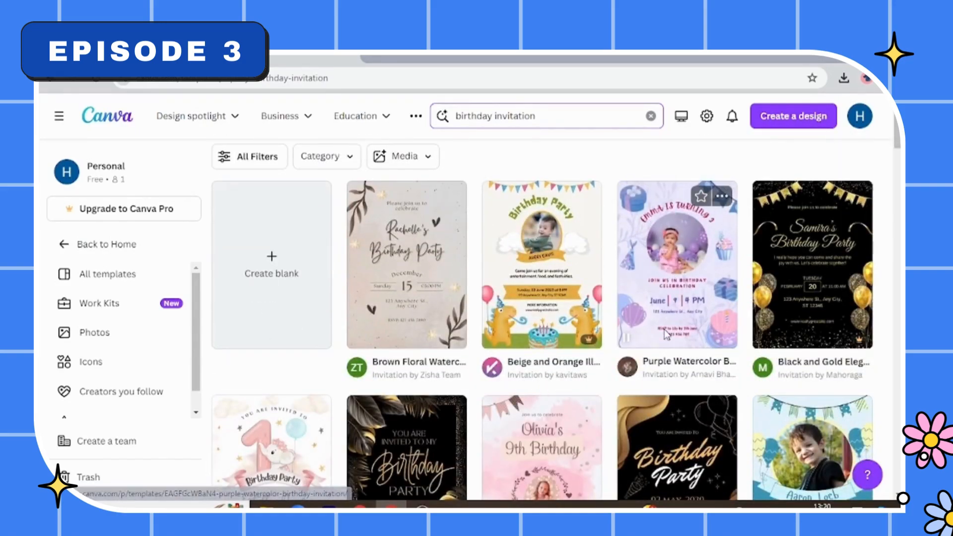
{"action": "scroll", "coordinate": [666, 334], "scroll_direction": "down", "scroll_amount": 1}
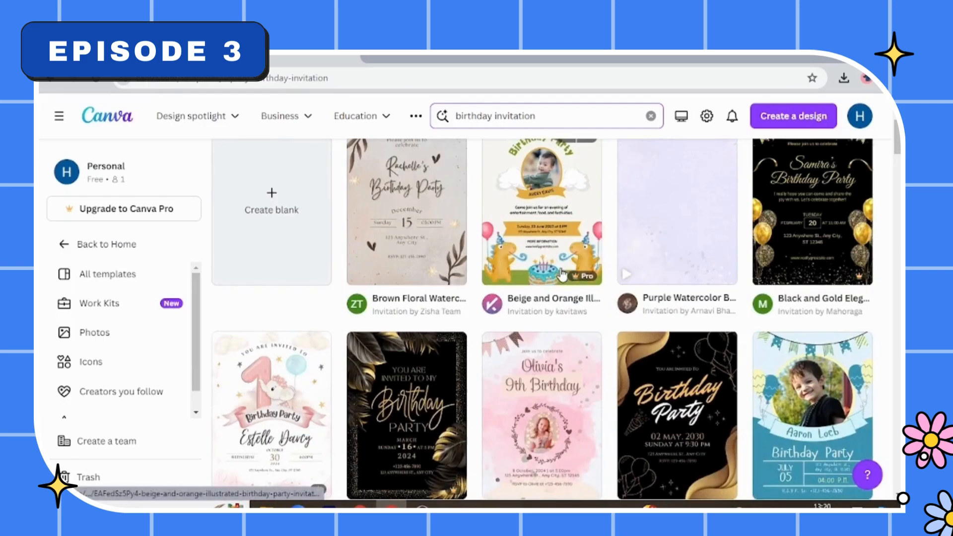
{"action": "scroll", "coordinate": [562, 274], "scroll_direction": "up", "scroll_amount": 1}
{"action": "scroll", "coordinate": [547, 283], "scroll_direction": "down", "scroll_amount": 3}
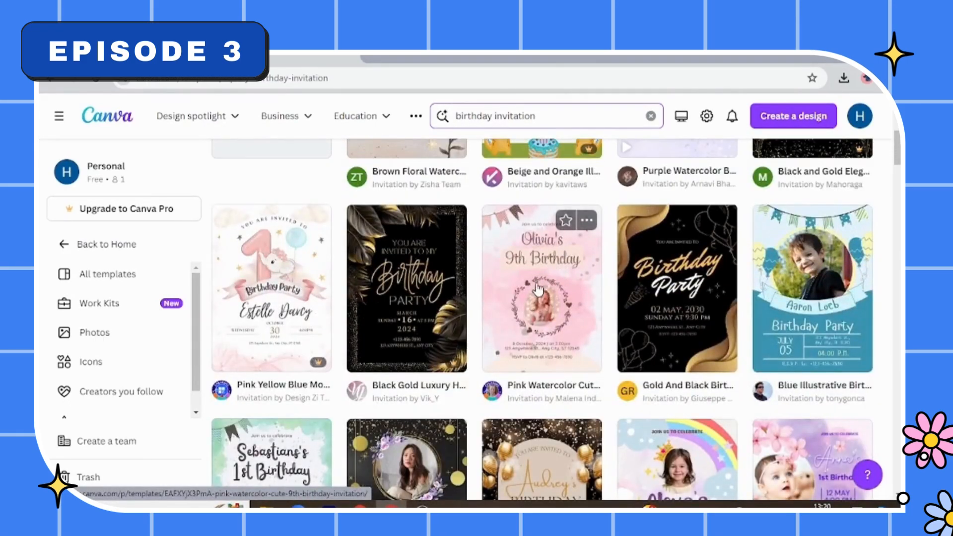
{"action": "scroll", "coordinate": [642, 343], "scroll_direction": "down", "scroll_amount": 3}
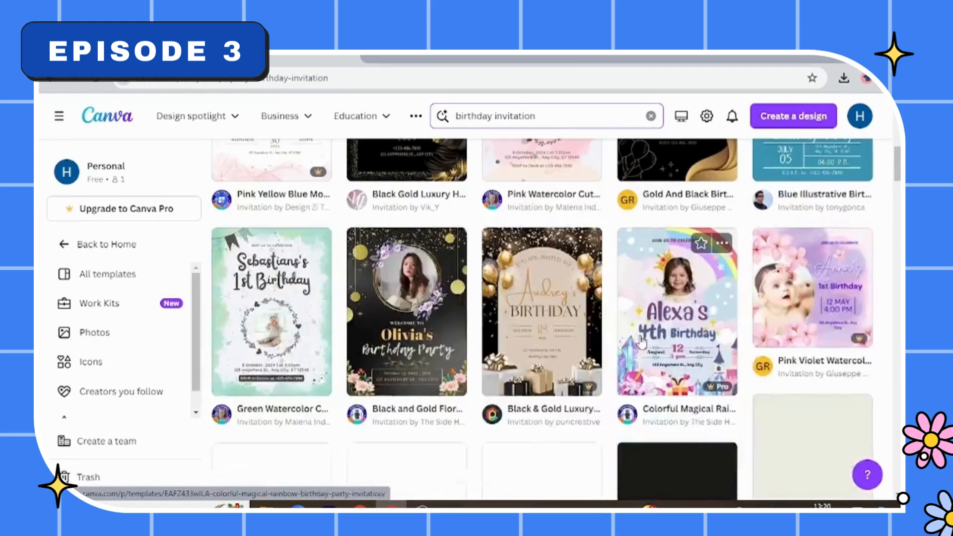
{"action": "scroll", "coordinate": [642, 343], "scroll_direction": "up", "scroll_amount": 3}
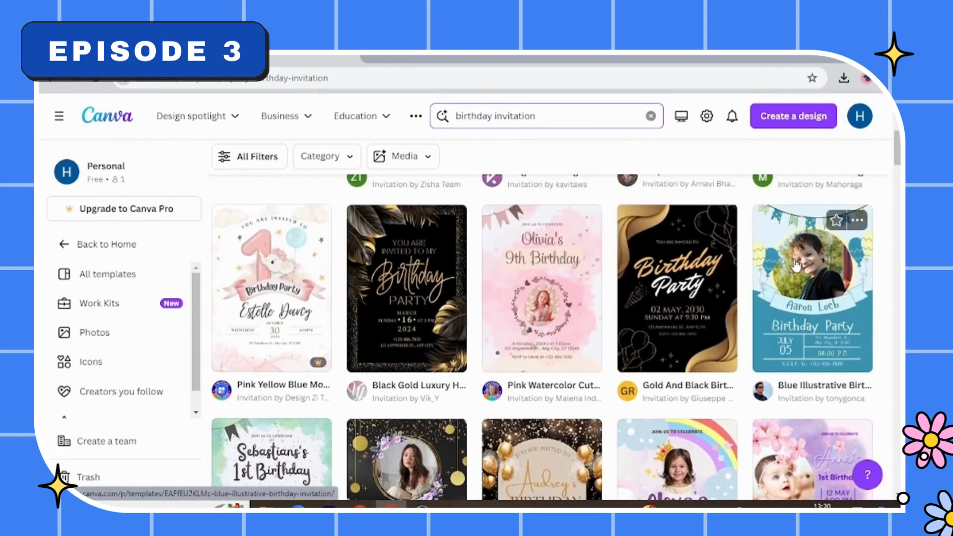
{"action": "scroll", "coordinate": [796, 267], "scroll_direction": "down", "scroll_amount": 5}
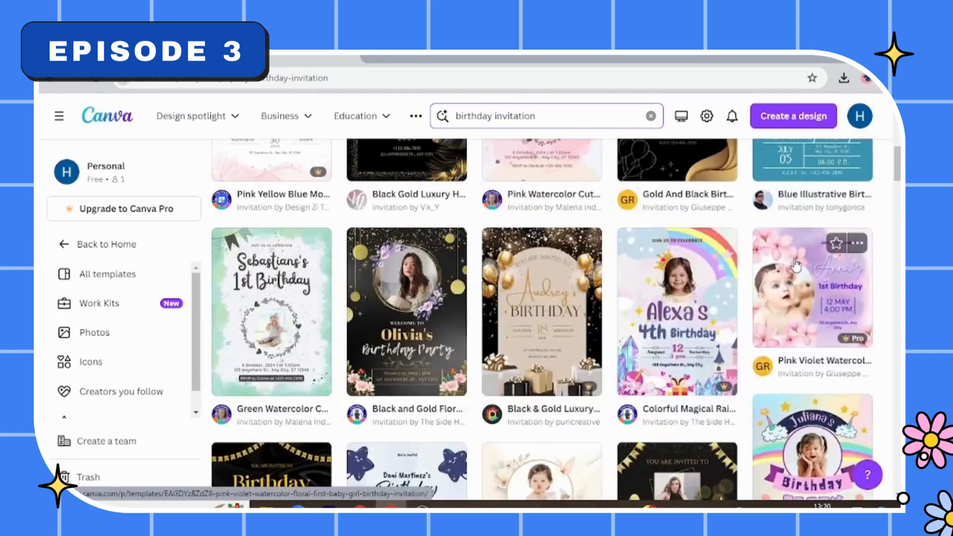
{"action": "scroll", "coordinate": [796, 267], "scroll_direction": "down", "scroll_amount": 5}
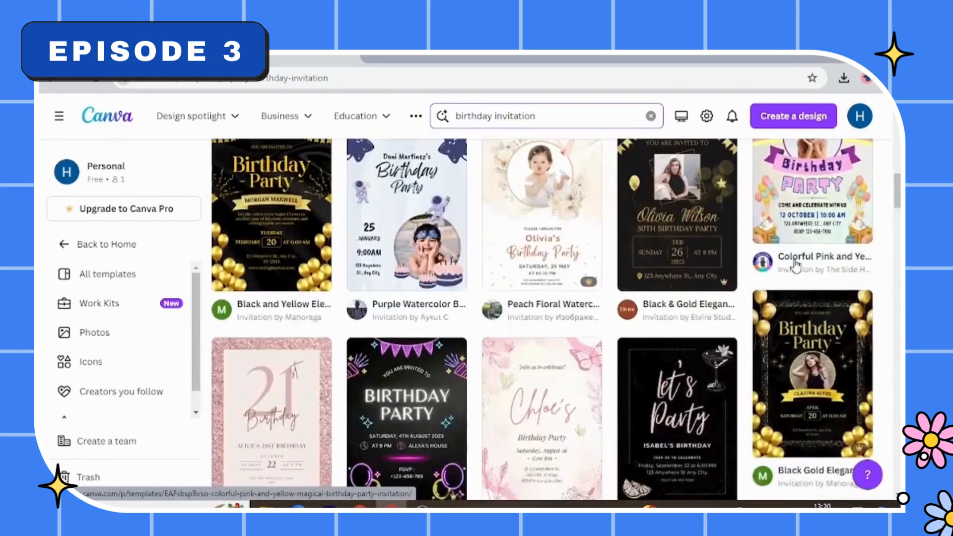
{"action": "scroll", "coordinate": [796, 266], "scroll_direction": "down", "scroll_amount": 5}
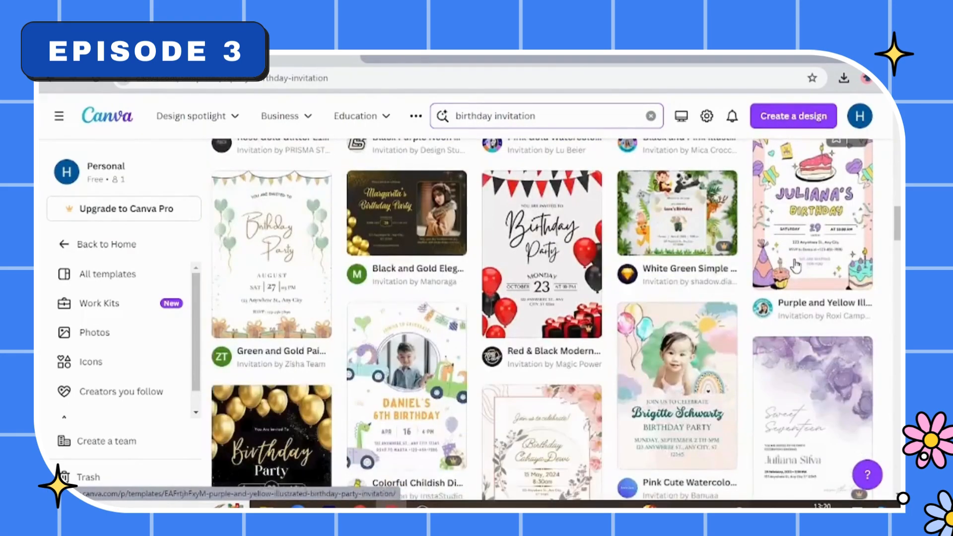
{"action": "scroll", "coordinate": [797, 266], "scroll_direction": "down", "scroll_amount": 3}
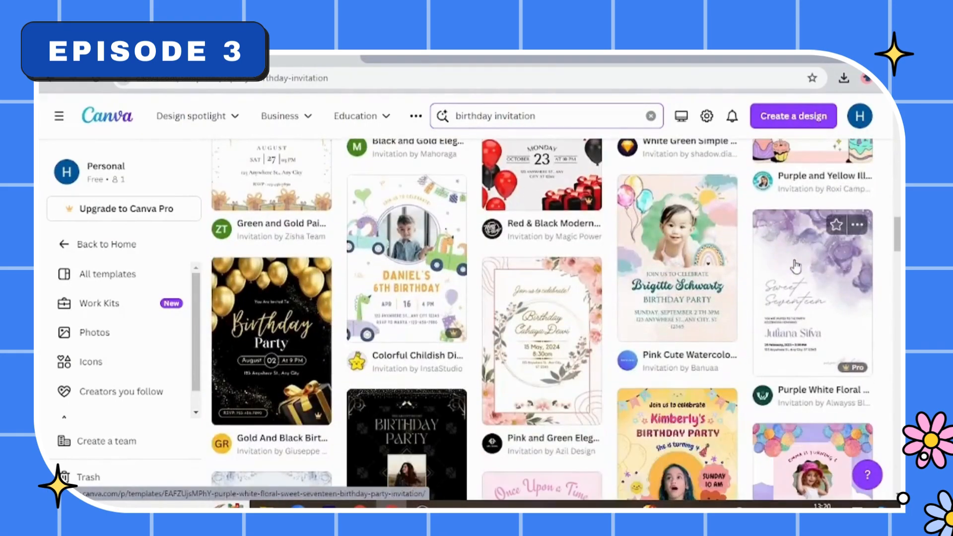
{"action": "left_click", "coordinate": [665, 284]}
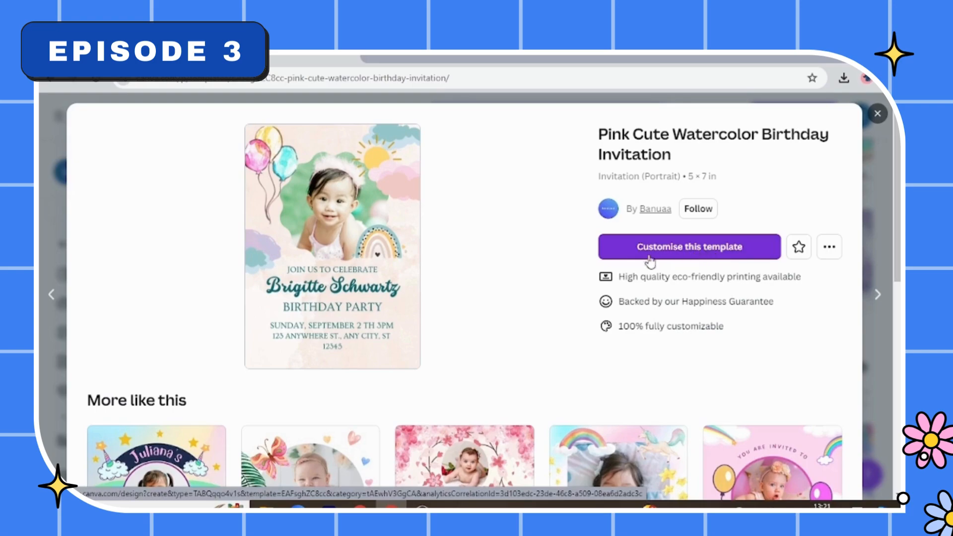
{"action": "left_click", "coordinate": [697, 254]}
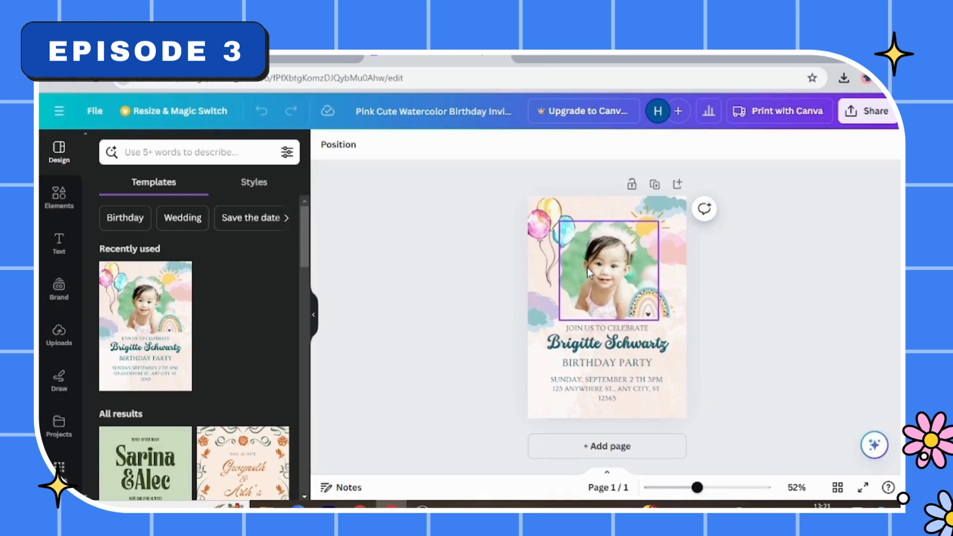
- Replace the sample name above "BIRTHDAY PARTY" with the birthday child's full name
{"action": "double_click", "coordinate": [592, 351]}
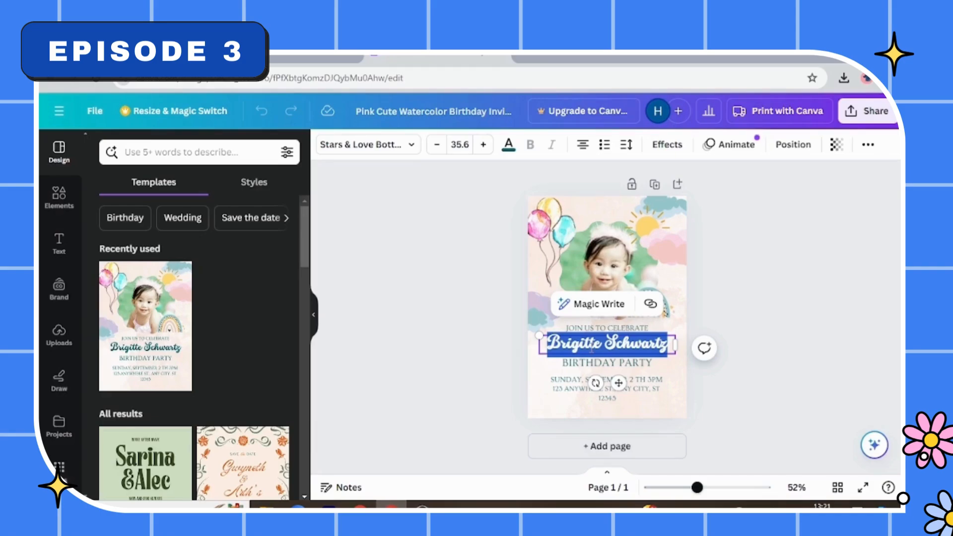
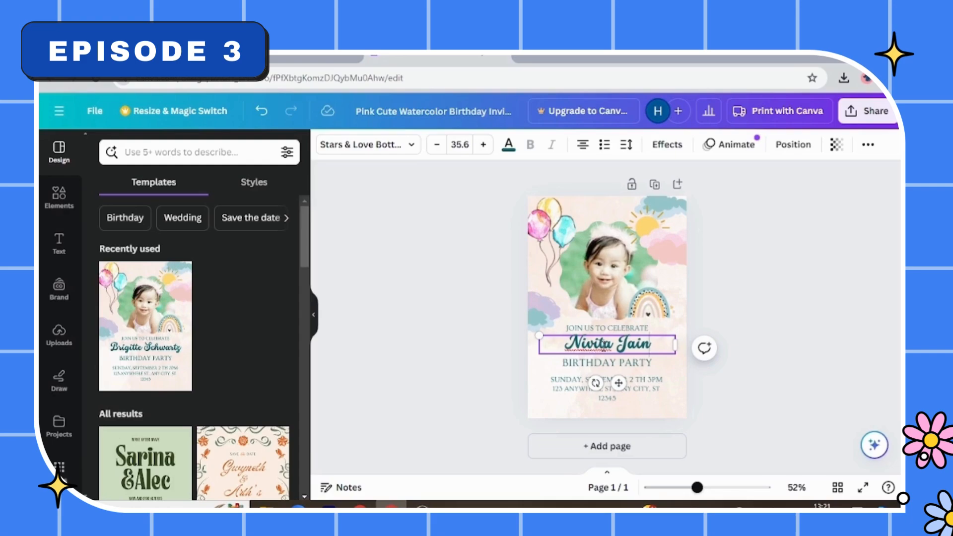
- Select the child's photo on the invitation and look at the upload options for adding a replacement image
{"action": "left_click", "coordinate": [611, 296]}
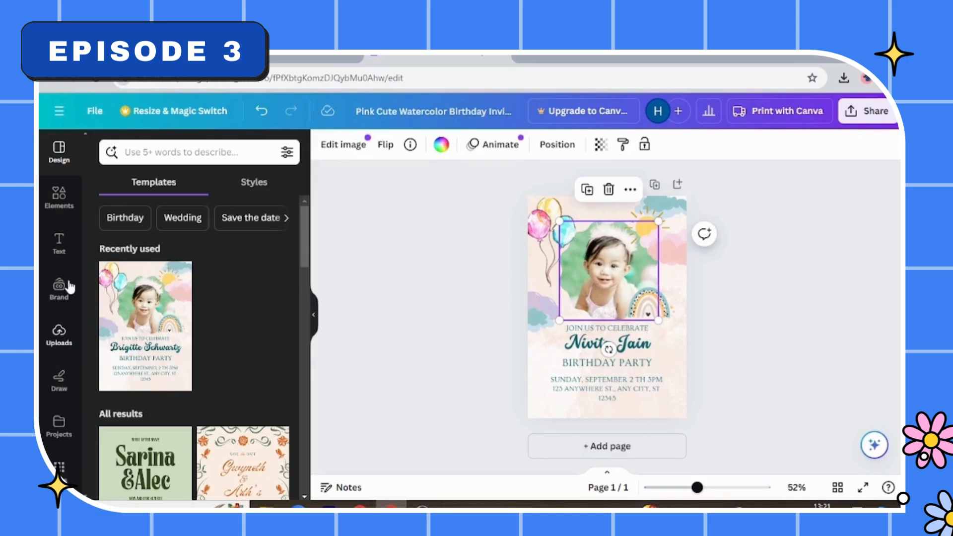
{"action": "left_click", "coordinate": [59, 198]}
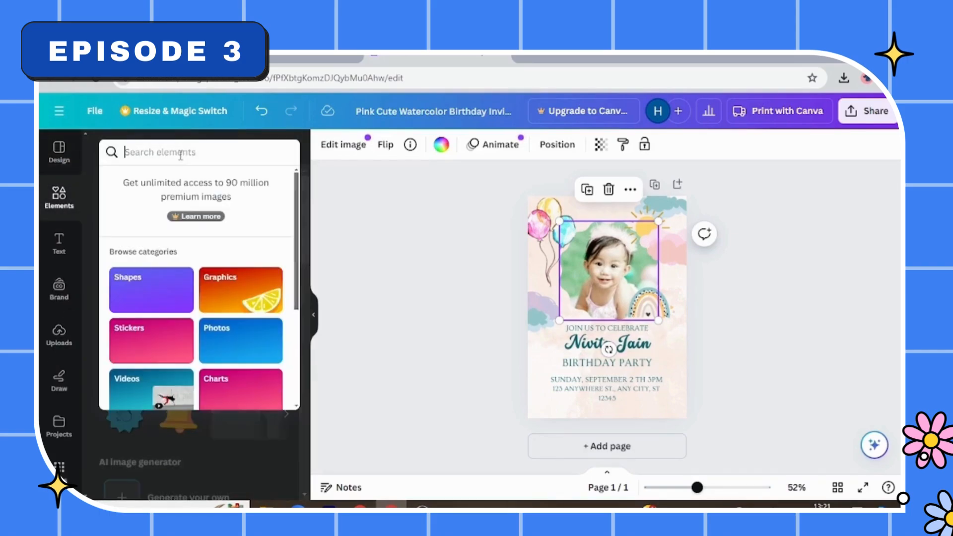
{"action": "left_click", "coordinate": [60, 348]}
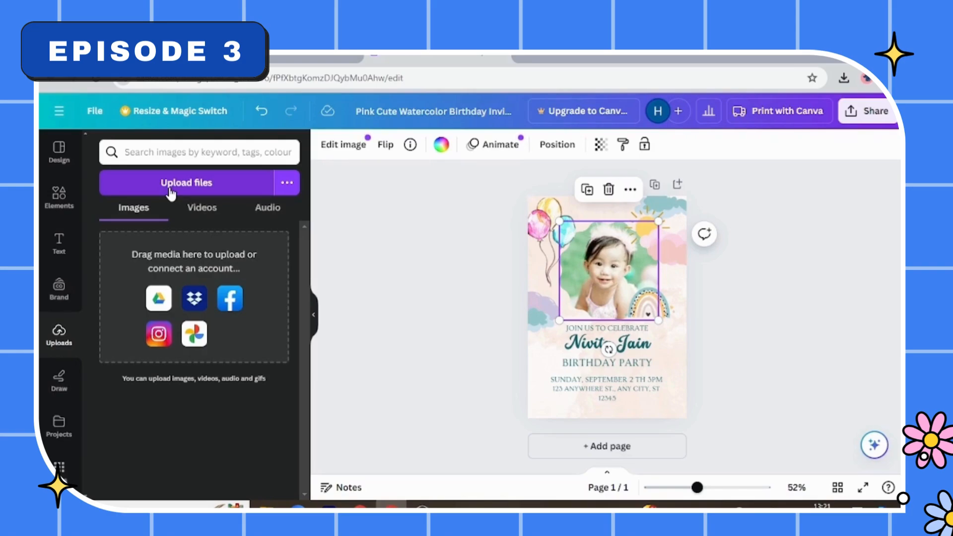
{"action": "left_click", "coordinate": [169, 189]}
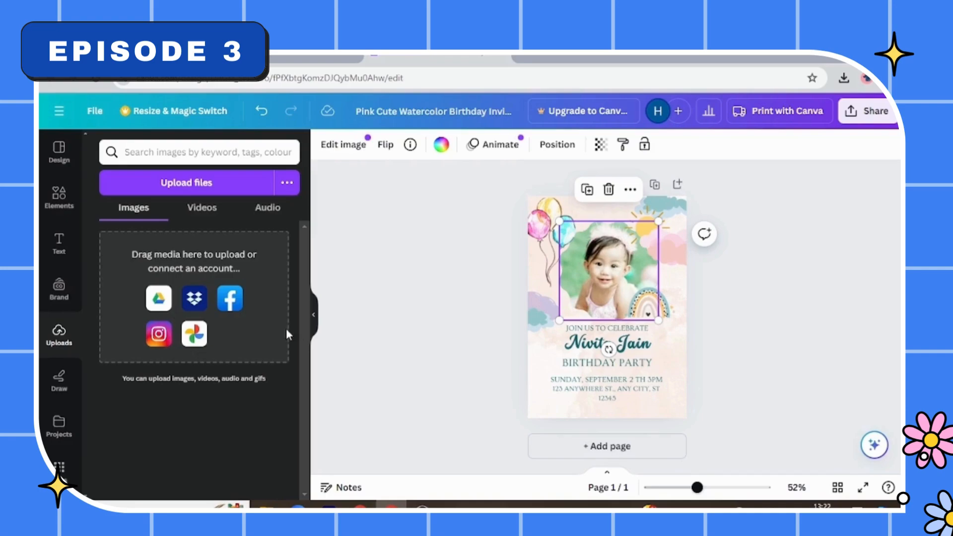
- Search the elements for "baby girl" and limit the results to photos
{"action": "left_click", "coordinate": [67, 215]}
{"action": "left_click", "coordinate": [194, 149]}
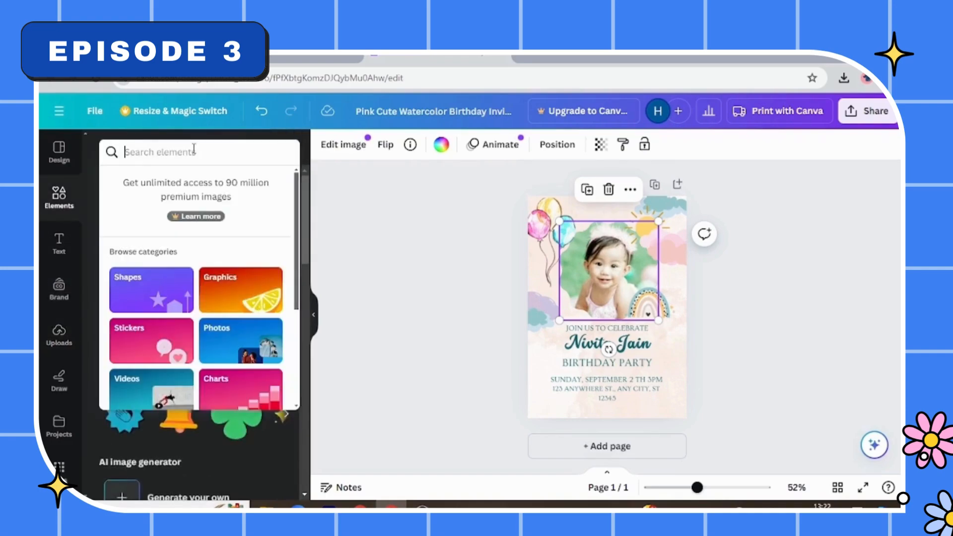
{"action": "type", "text": "a"}
{"action": "key", "text": "BackSpace"}
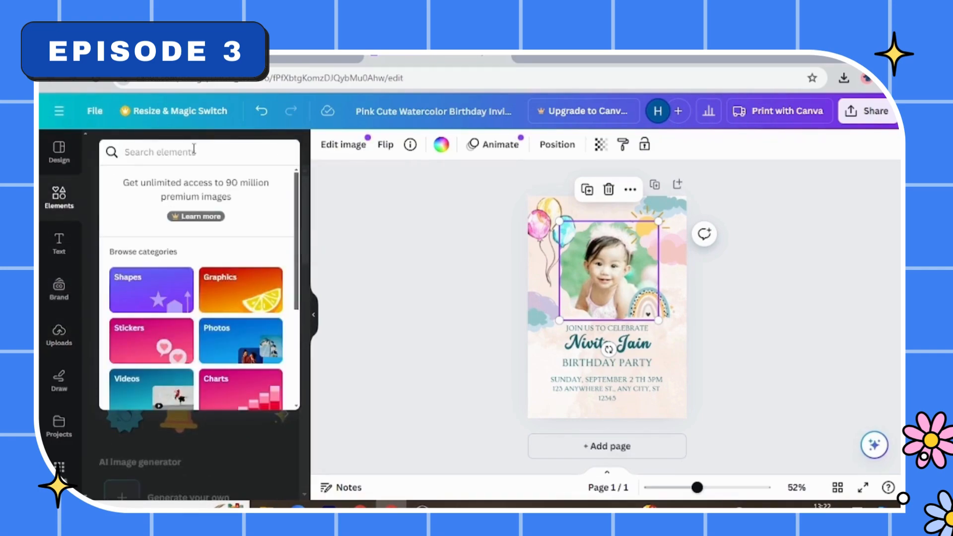
{"action": "type", "text": "baby"}
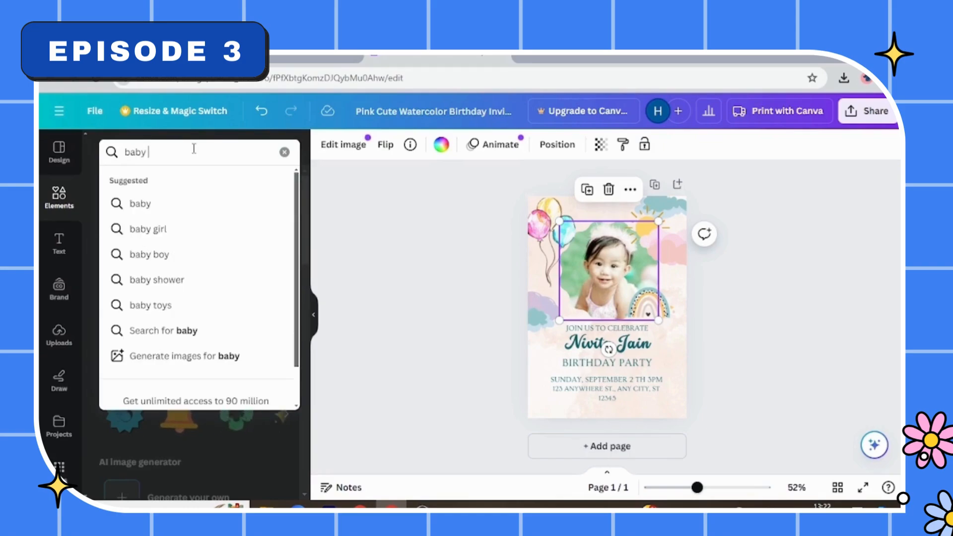
{"action": "type", "text": " girl"}
{"action": "key", "text": "Return"}
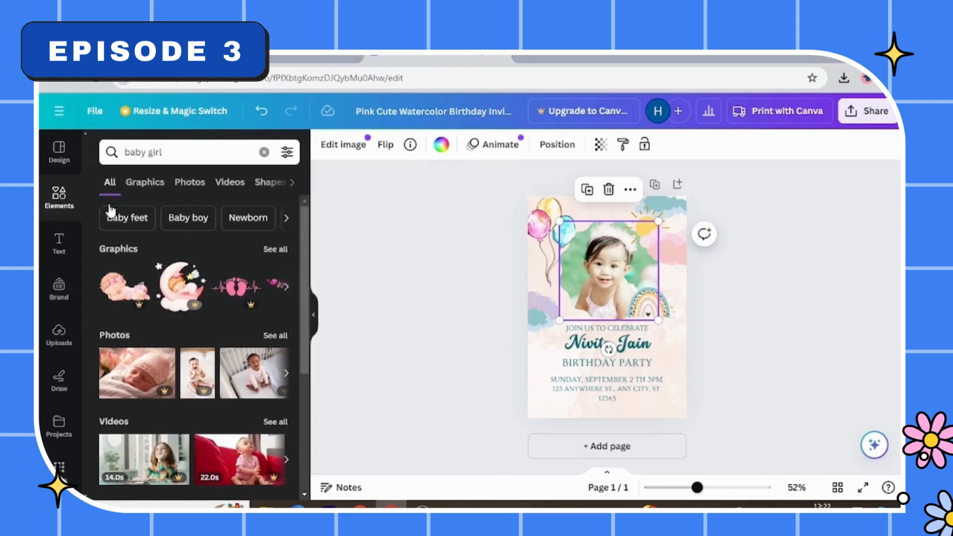
{"action": "left_click", "coordinate": [190, 183]}
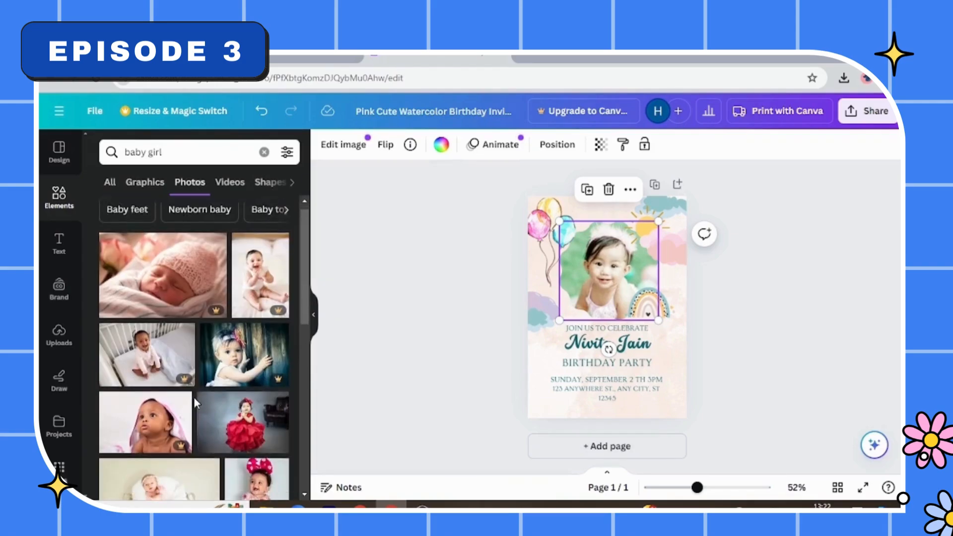
- Replace the invitation's framed photo with the picture of the girl in the pink hat and recentre her within the frame
{"action": "scroll", "coordinate": [195, 398], "scroll_direction": "down", "scroll_amount": 5}
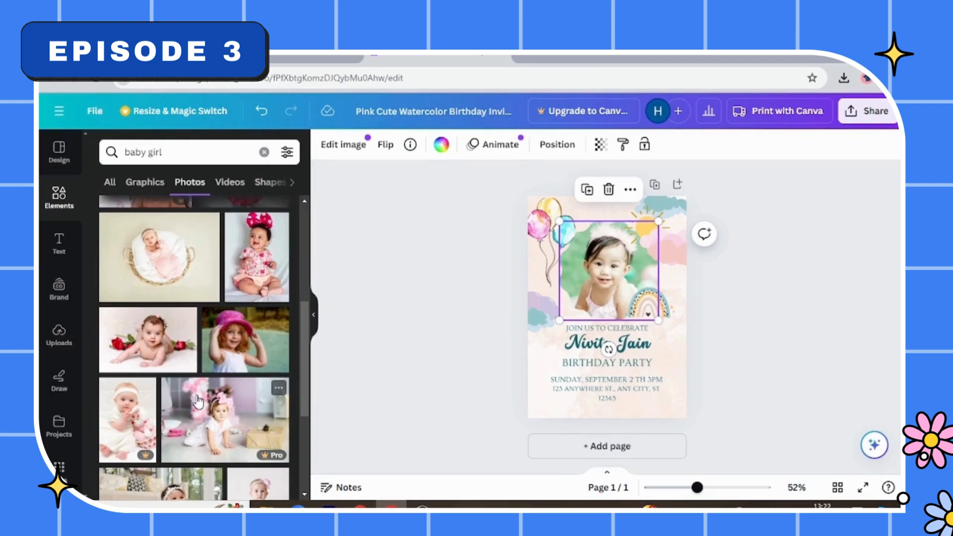
{"action": "left_click_drag", "start_coordinate": [236, 353], "coordinate": [594, 278]}
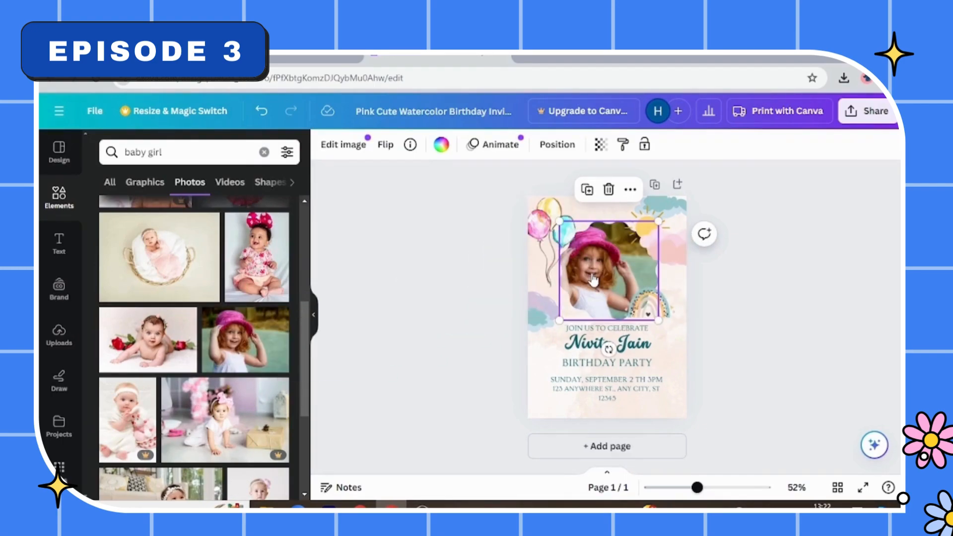
{"action": "double_click", "coordinate": [592, 278]}
{"action": "left_click_drag", "start_coordinate": [590, 273], "coordinate": [610, 273]}
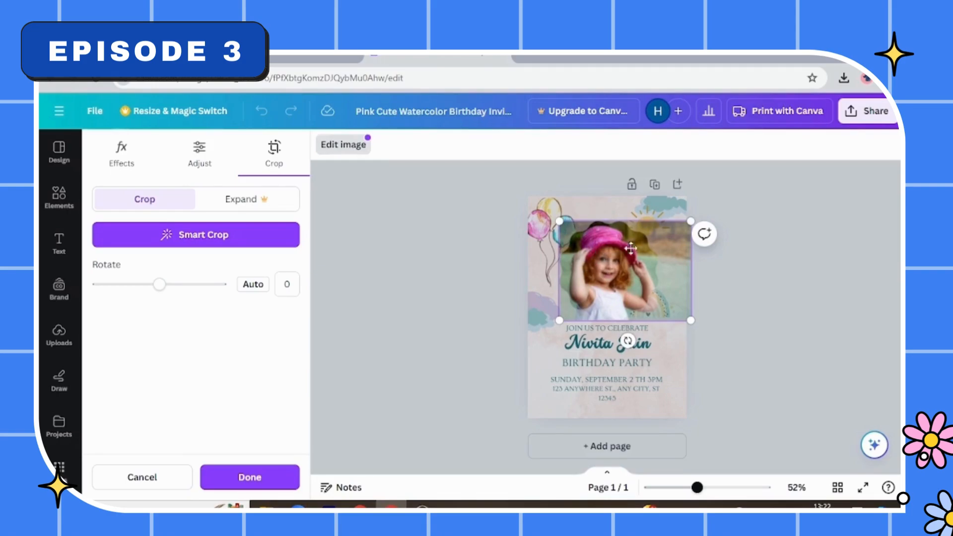
{"action": "left_click", "coordinate": [422, 286]}
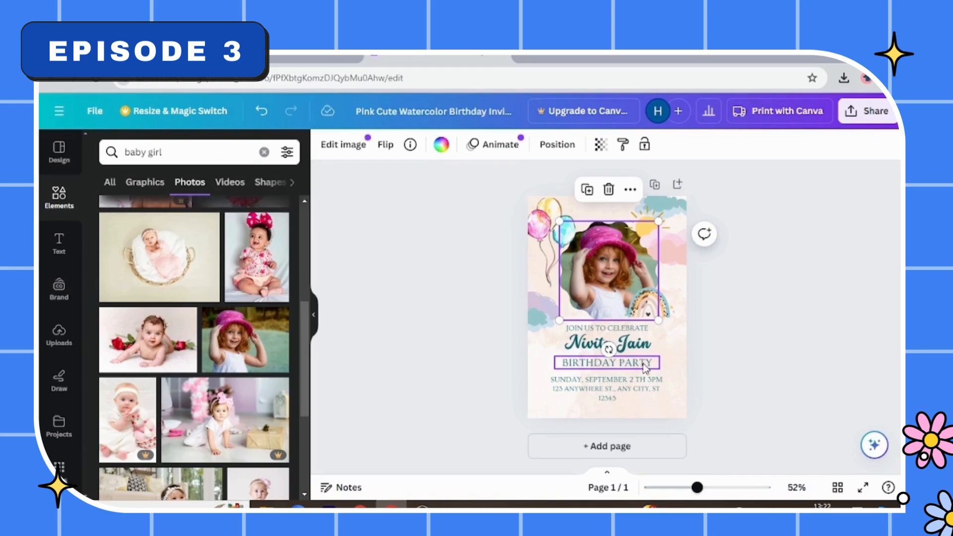
- Change the date and time line of the invitation to "SUNDAY, JULY 12 TH 5PM"
{"action": "double_click", "coordinate": [609, 383]}
{"action": "key", "text": "Escape"}
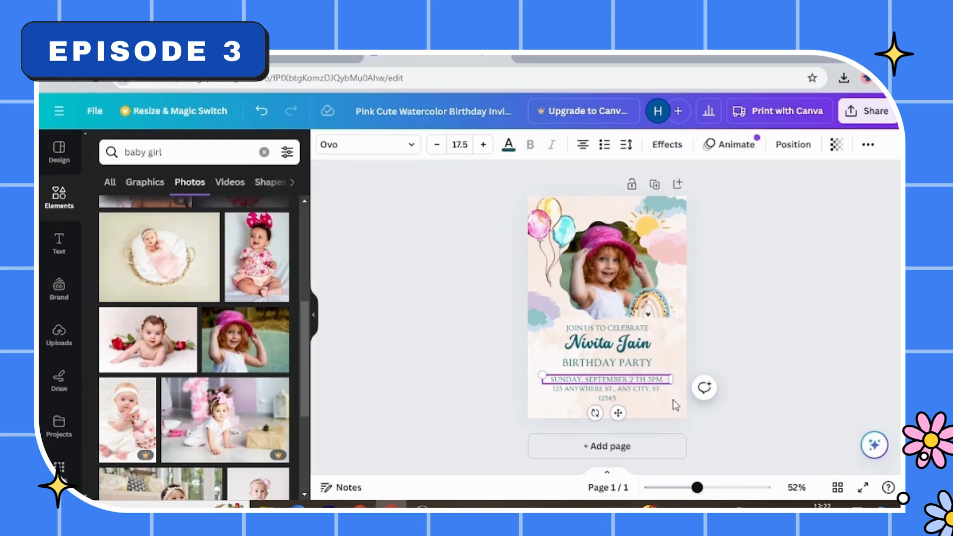
{"action": "type", "text": "1"}
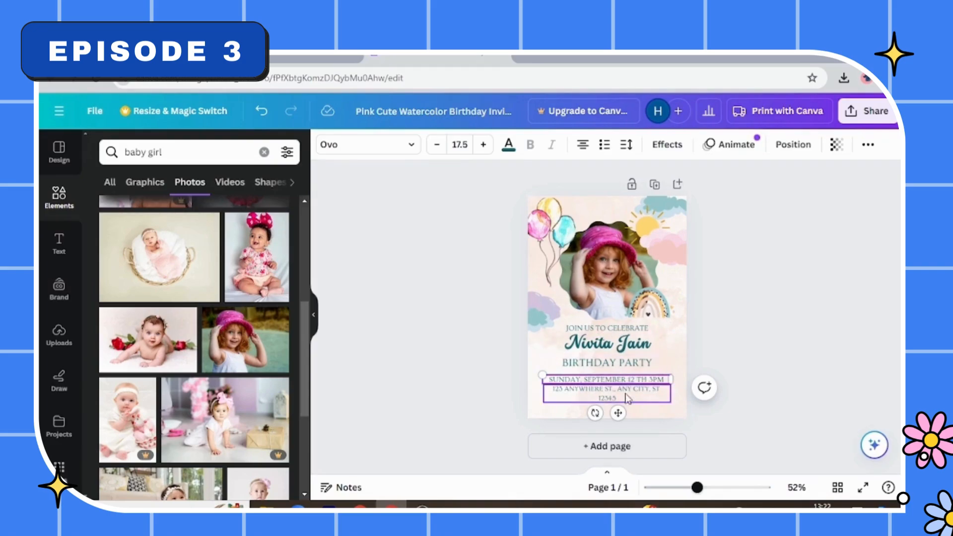
{"action": "double_click", "coordinate": [601, 380]}
{"action": "type", "text": "JUL"}
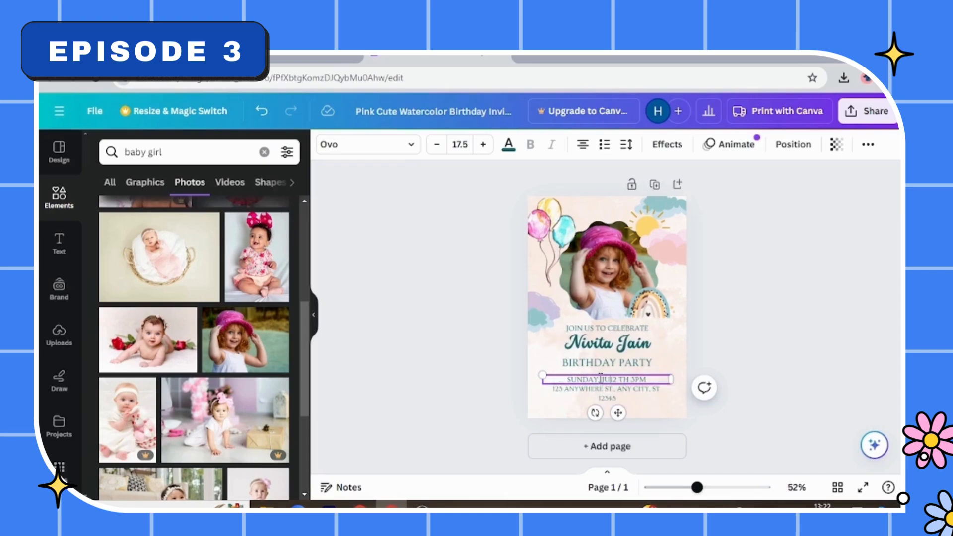
{"action": "type", "text": "Y"}
{"action": "double_click", "coordinate": [643, 380]}
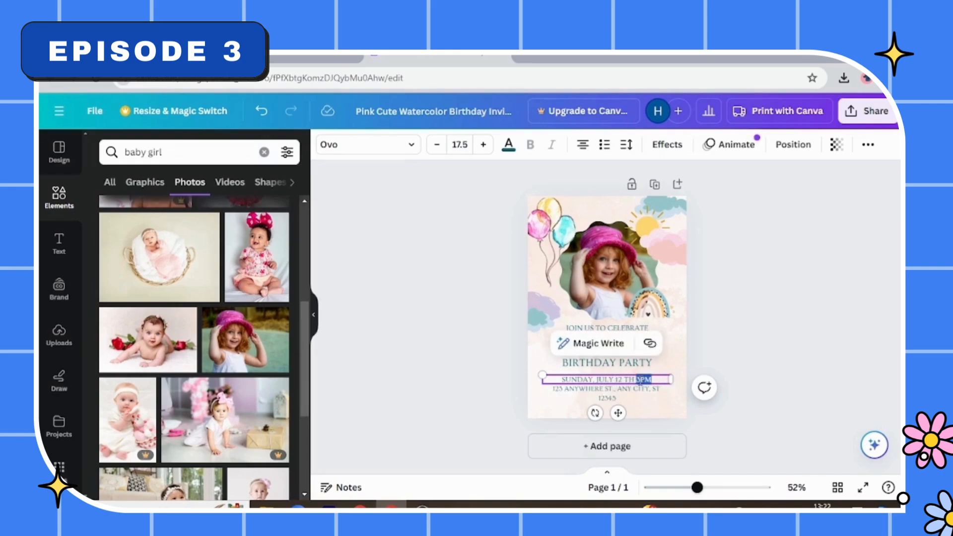
{"action": "type", "text": "PM"}
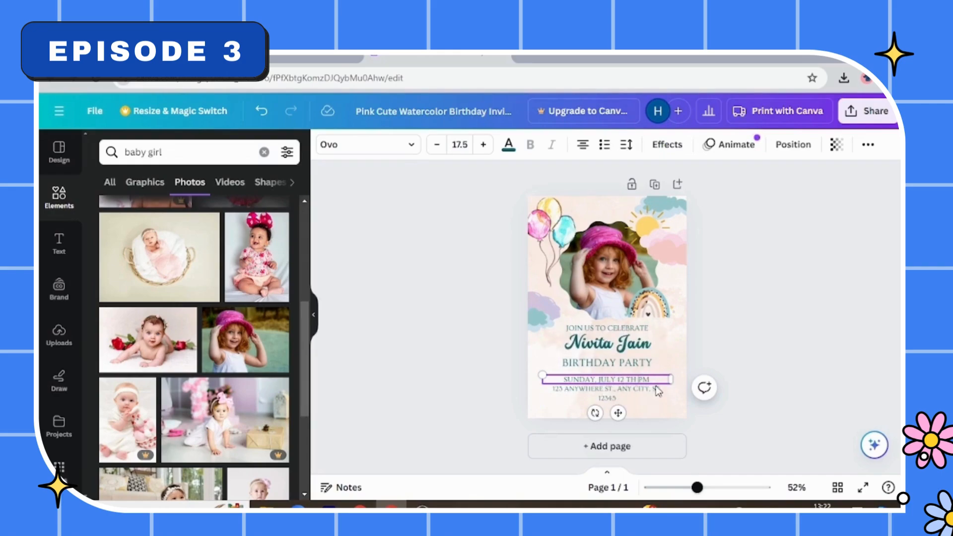
{"action": "type", "text": "5"}
- Replace the placeholder address beneath the date with the party venue's address
{"action": "double_click", "coordinate": [588, 396]}
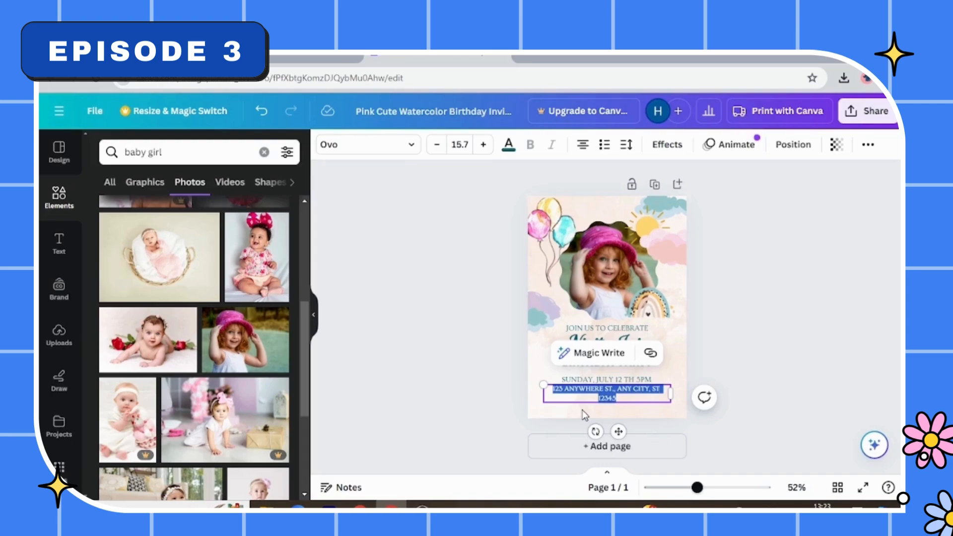
{"action": "key", "text": "BackSpace"}
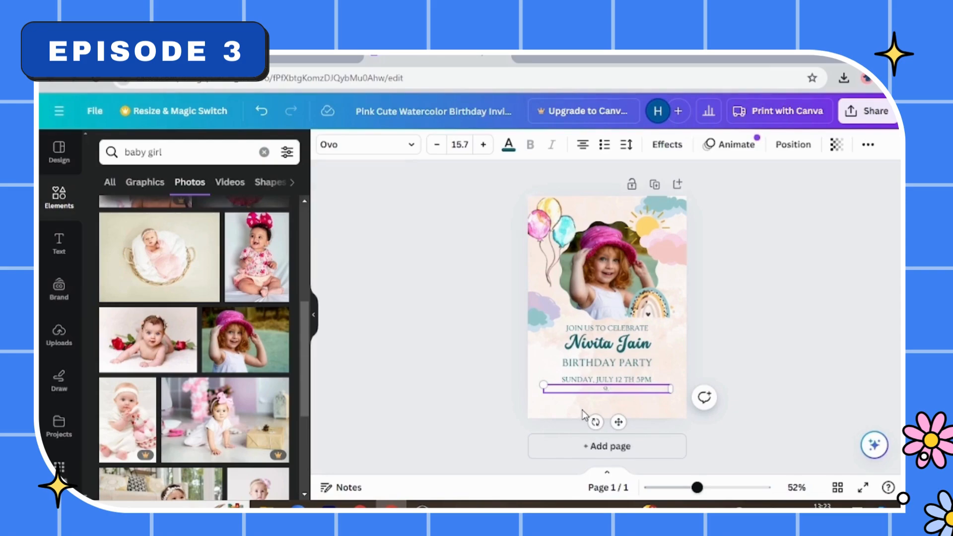
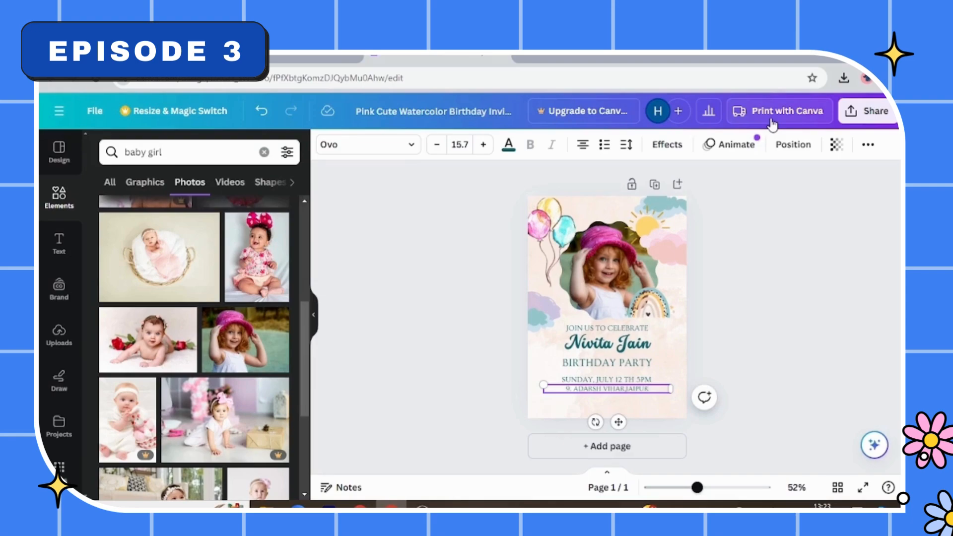
- Download the finished invitation as a PNG and dismiss the print offer
{"action": "left_click", "coordinate": [865, 113]}
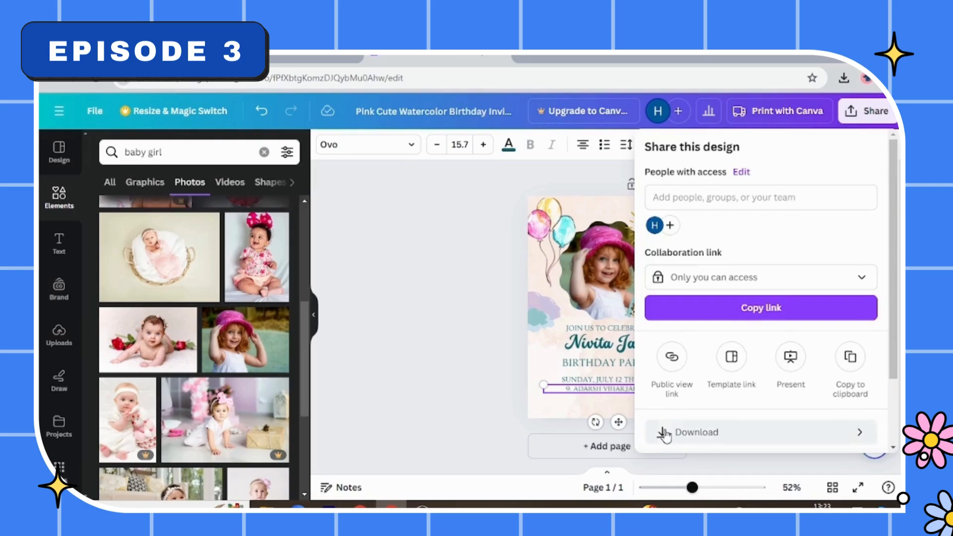
{"action": "scroll", "coordinate": [665, 432], "scroll_direction": "down", "scroll_amount": 3}
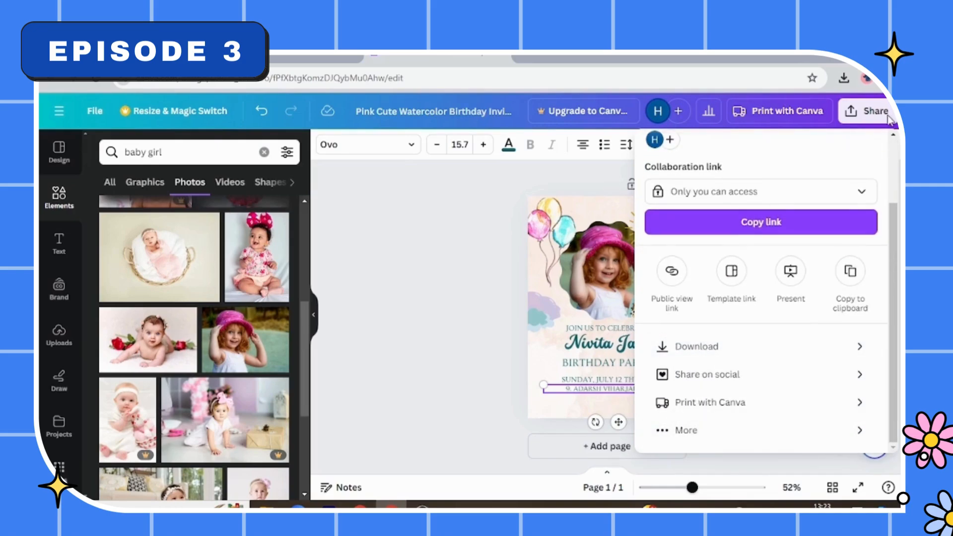
{"action": "left_click", "coordinate": [697, 347]}
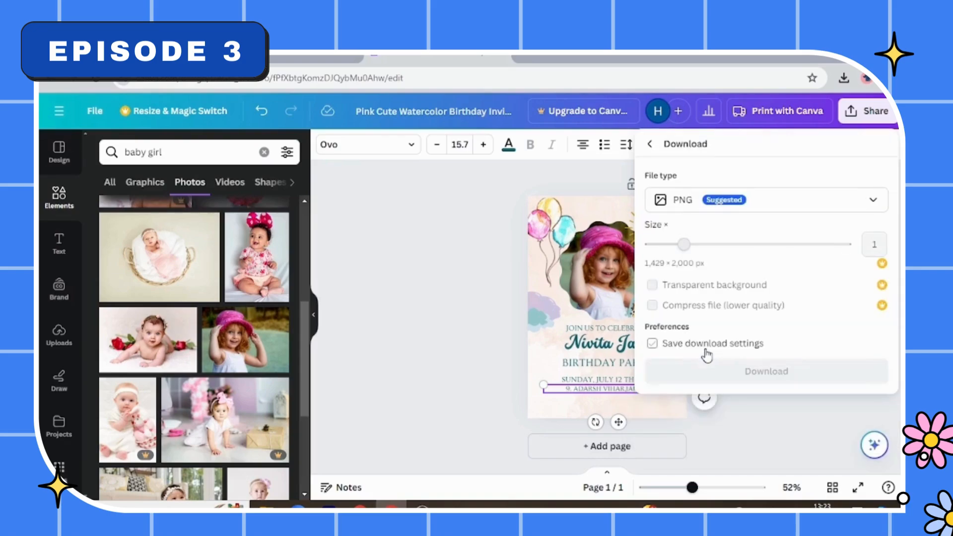
{"action": "left_click", "coordinate": [716, 379]}
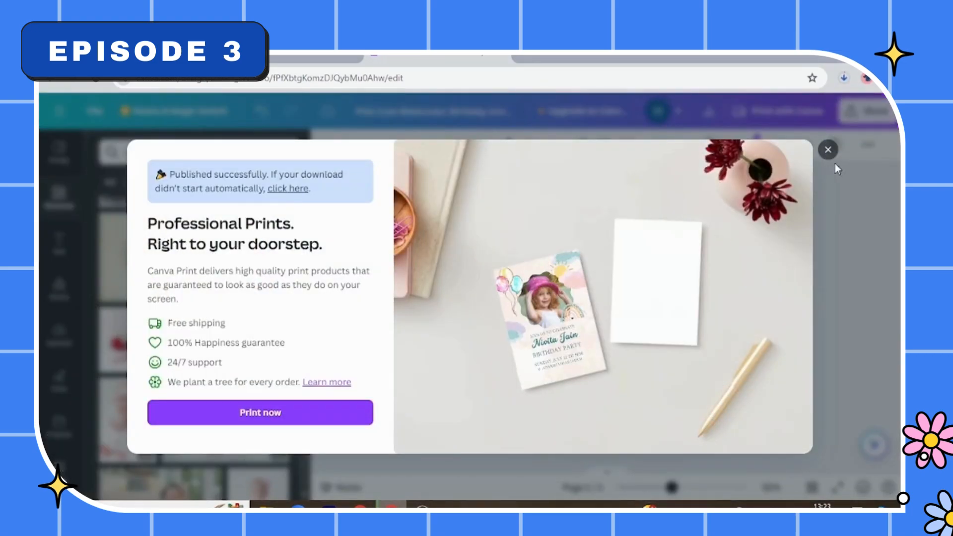
{"action": "left_click", "coordinate": [827, 150]}
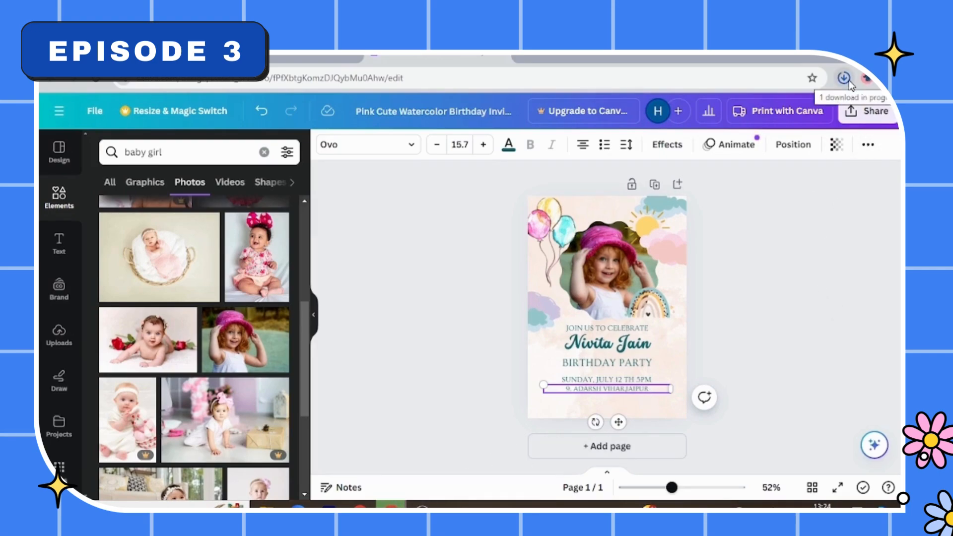
- Open the downloaded invitation image to check it, and return to the design
{"action": "left_click", "coordinate": [769, 123]}
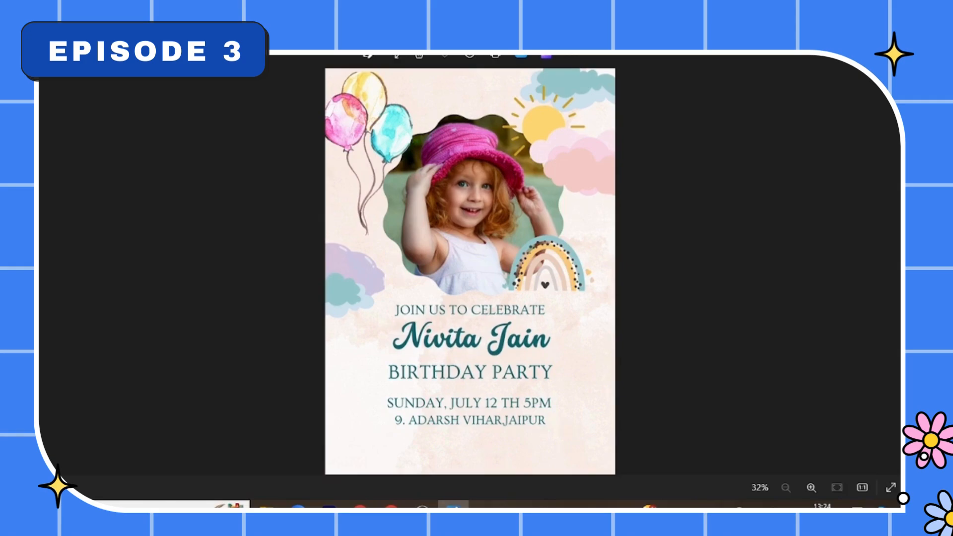
{"action": "key", "text": "Escape"}
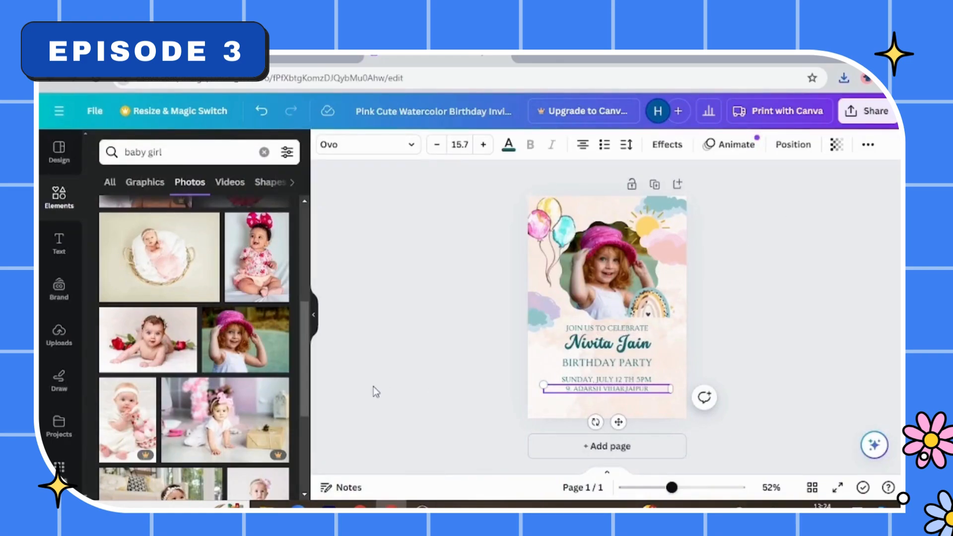